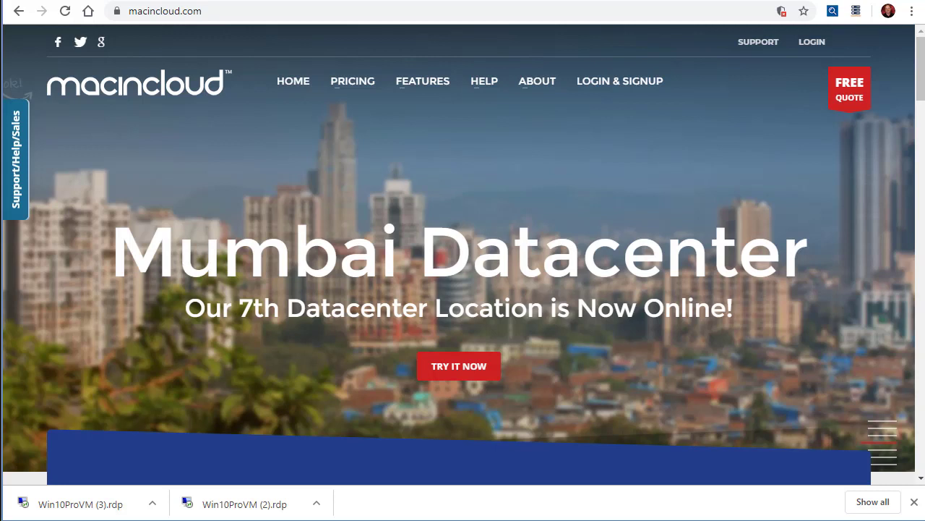
Open the plan comparison page and compare the prices and features of the Pay-As-You-Go, Managed Server, Dedicated Server and Azure Agent plans.
mouse_move(351, 86)
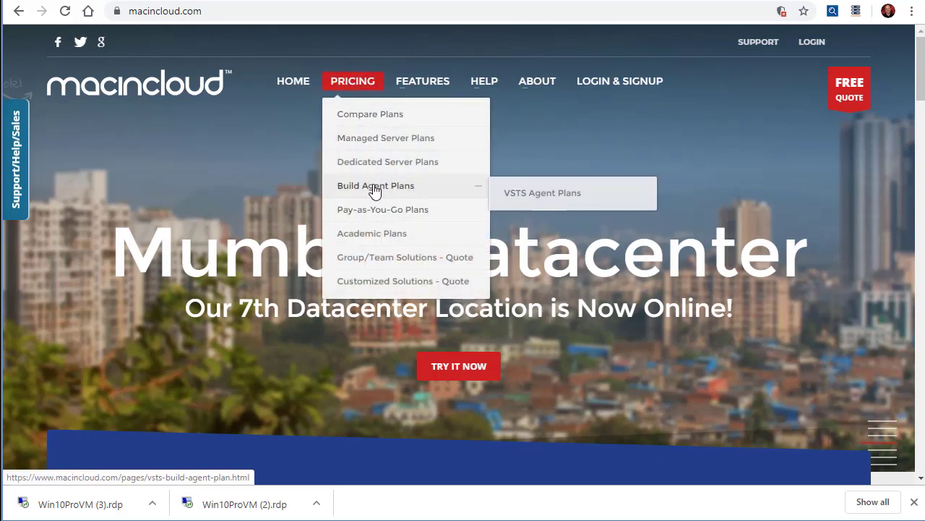
left_click(369, 113)
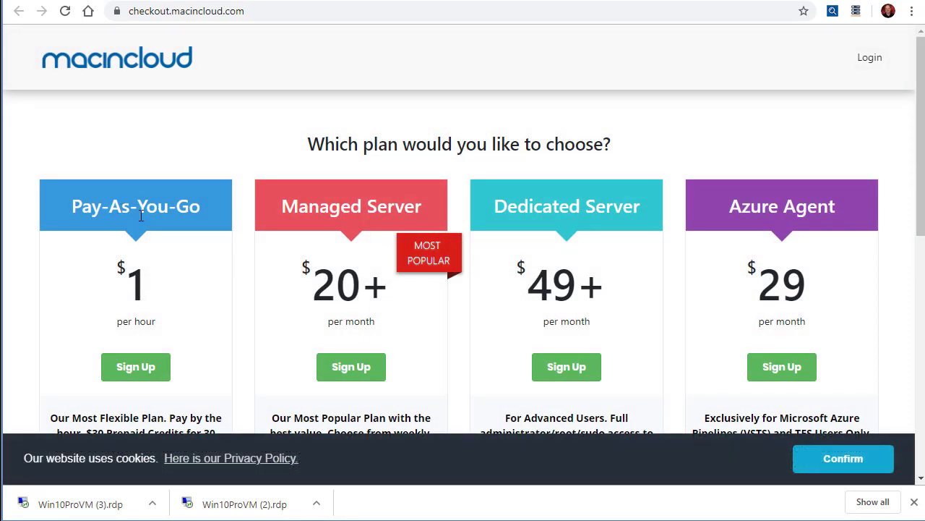
scroll(394, 391, "down", 2)
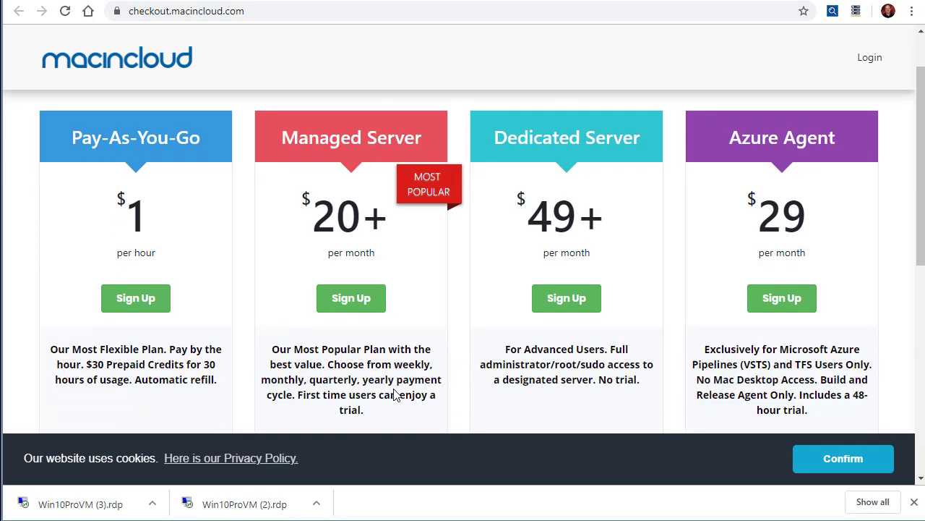
scroll(394, 392, "down", 3)
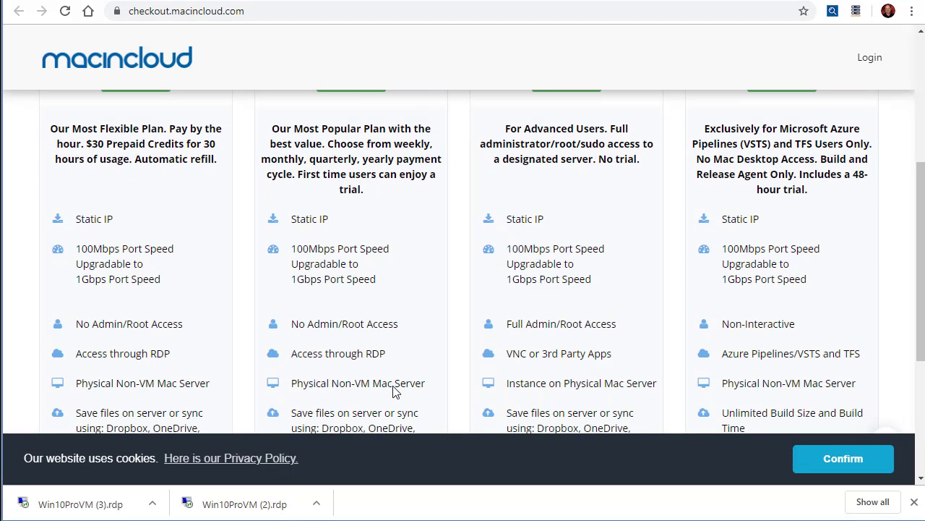
scroll(379, 358, "up", 5)
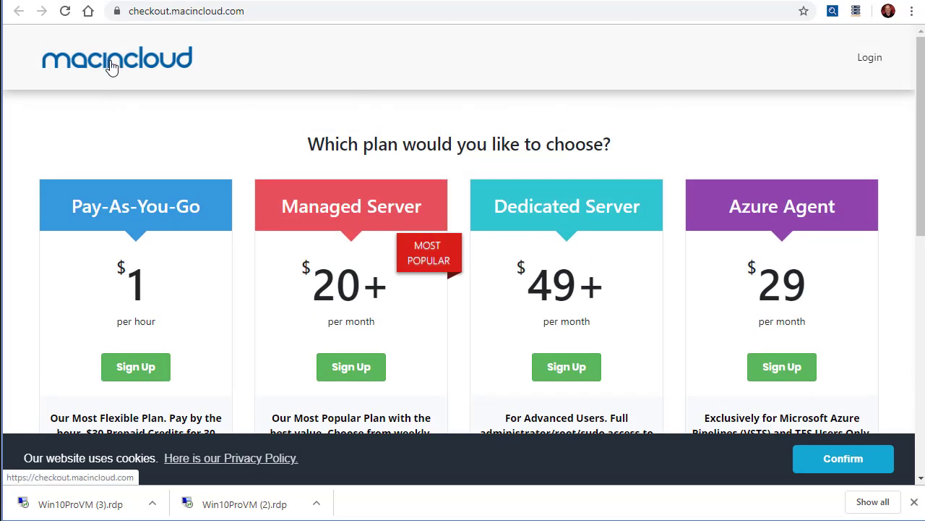
scroll(646, 258, "down", 3)
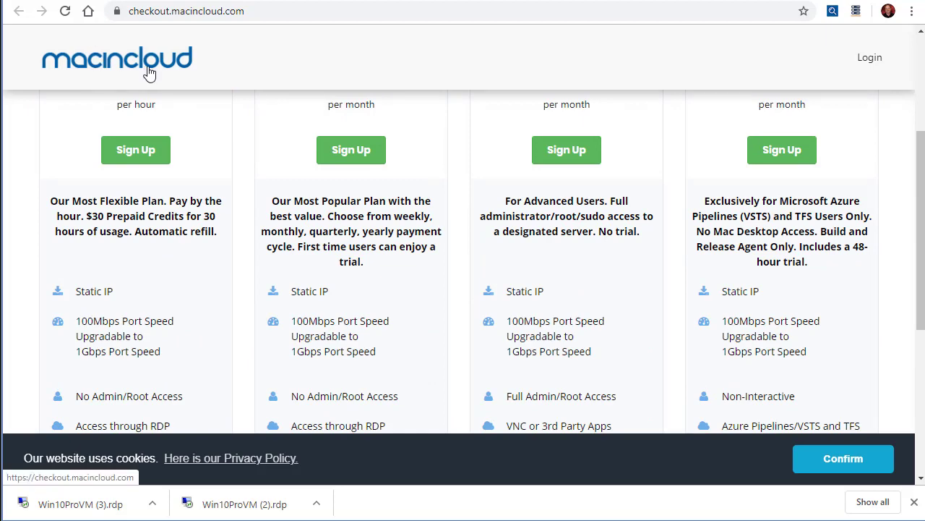
scroll(239, 130, "up", 3)
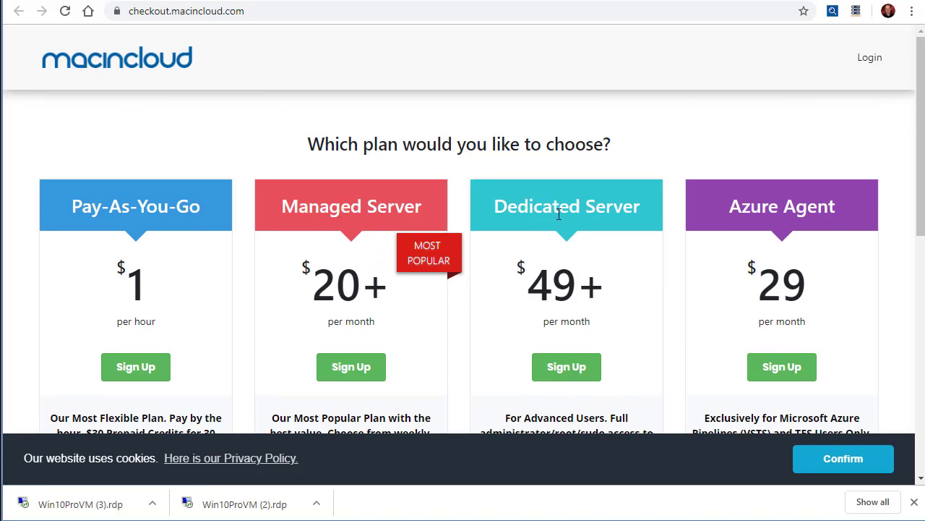
scroll(581, 217, "down", 4)
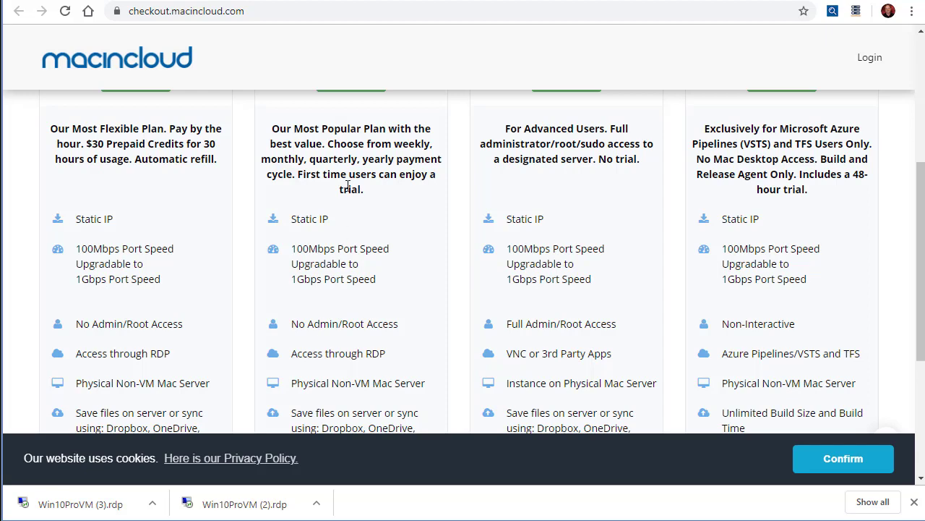
scroll(348, 187, "up", 4)
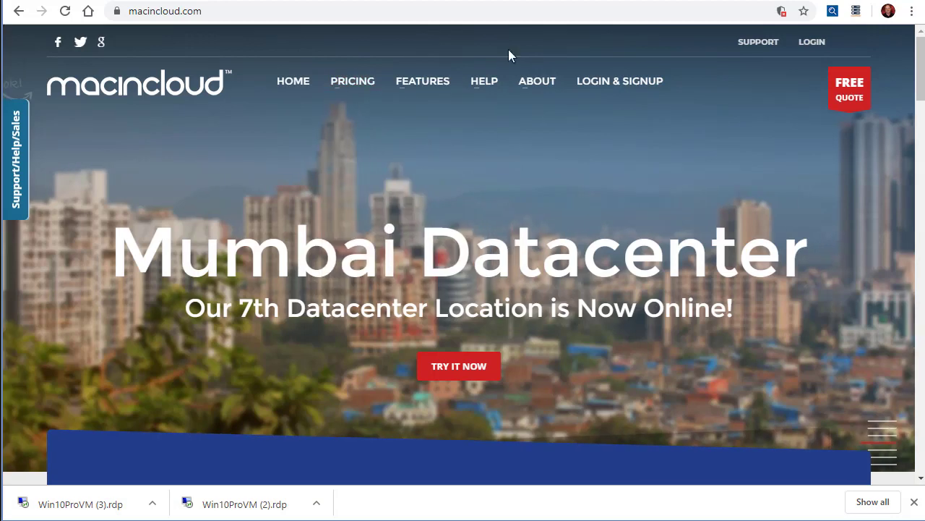
Open the Visual Studio for Mac & Xamarin feature page and read about the supported plans and licensing.
mouse_move(428, 84)
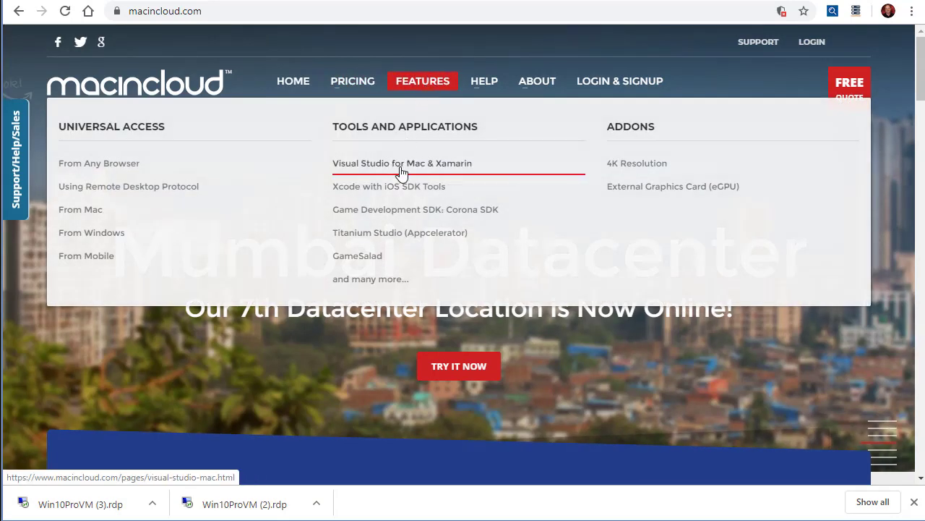
left_click(402, 166)
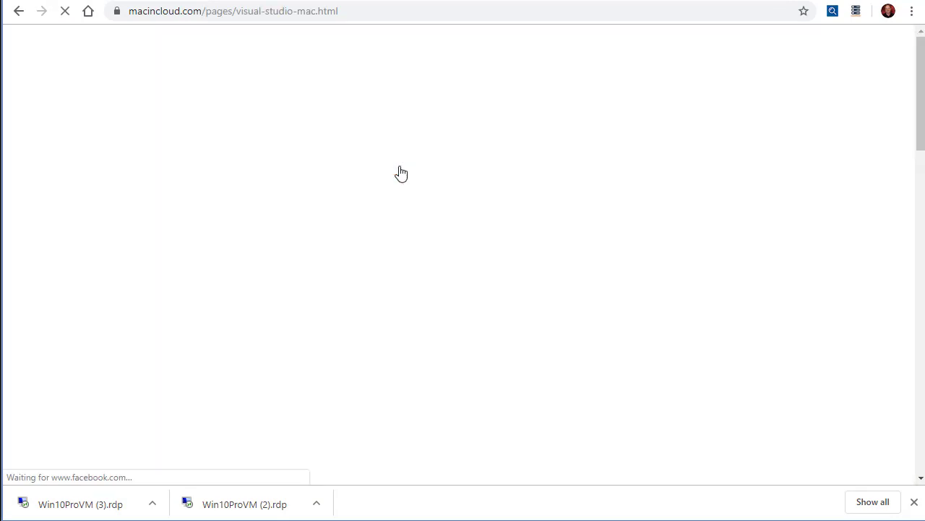
scroll(396, 248, "down", 3)
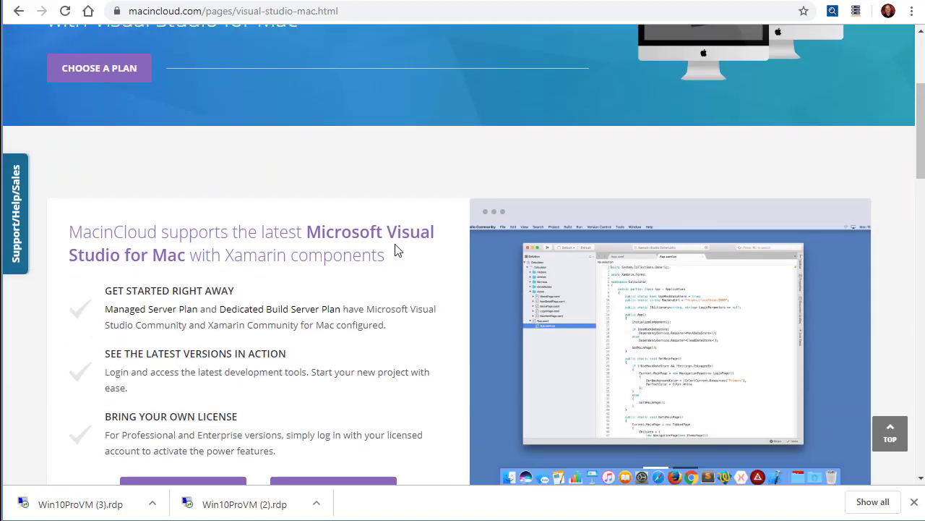
scroll(289, 311, "down", 1)
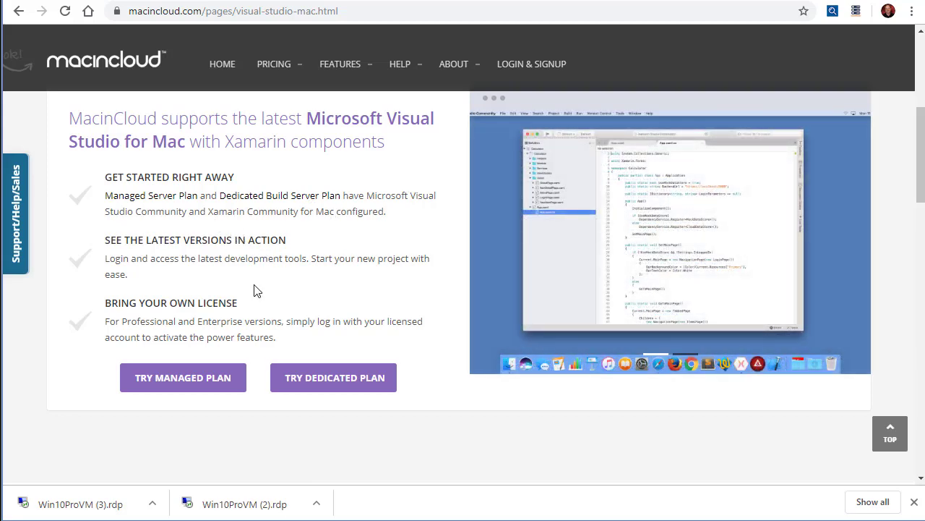
Open the Xcode with iOS SDK Tools feature page and read which plans suit which developers.
mouse_move(347, 76)
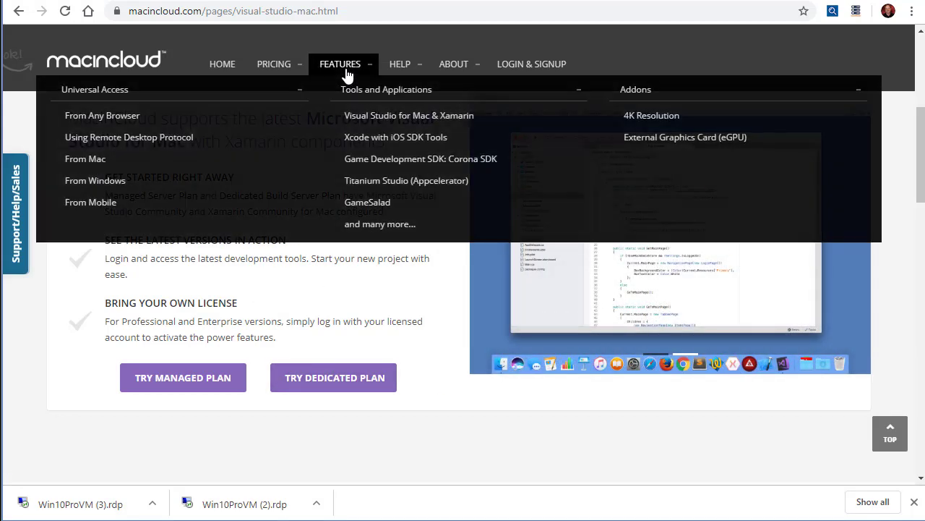
left_click(389, 137)
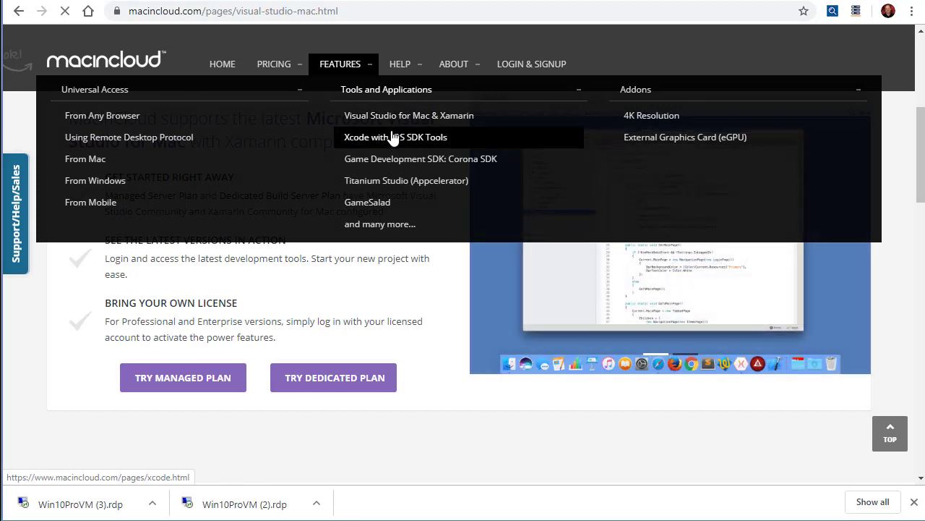
scroll(367, 217, "down", 5)
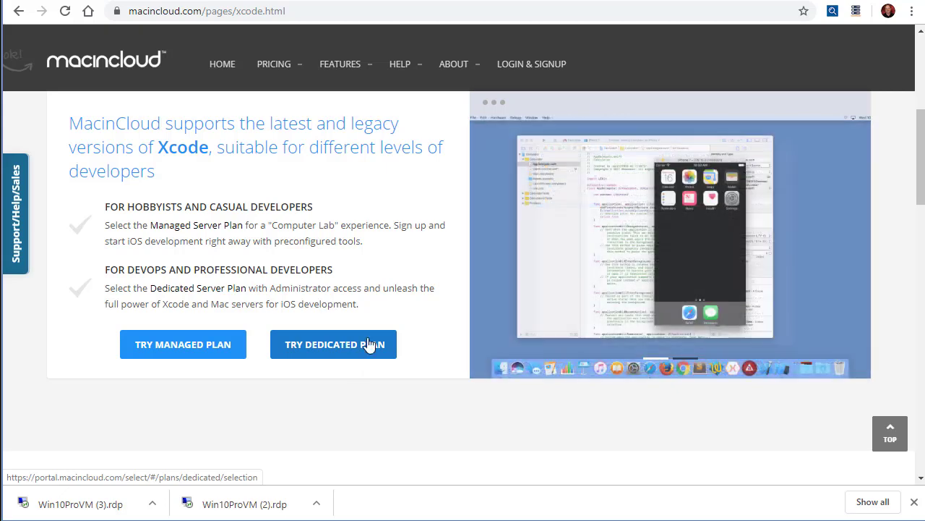
Open the Academic Plans page, read the eligibility requirements, and start the sign-up for the academic plan.
mouse_move(271, 66)
left_click(292, 206)
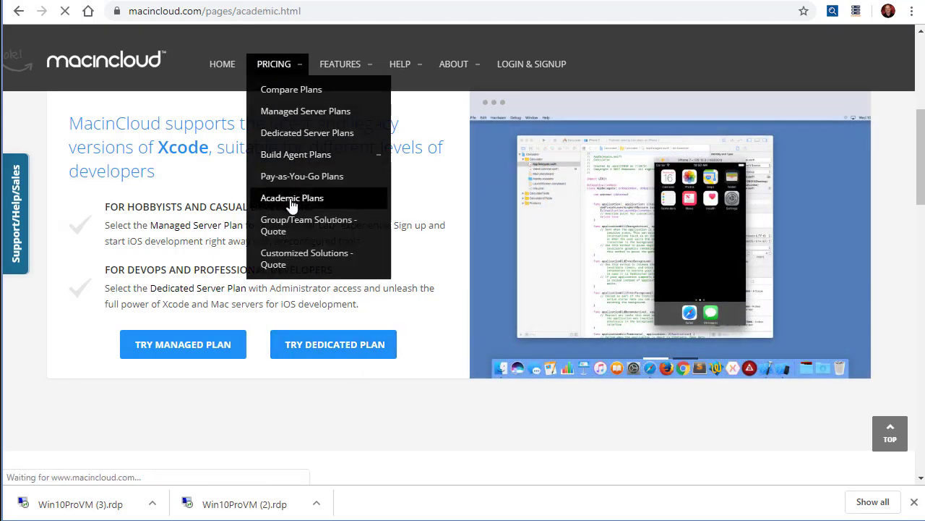
scroll(344, 217, "down", 3)
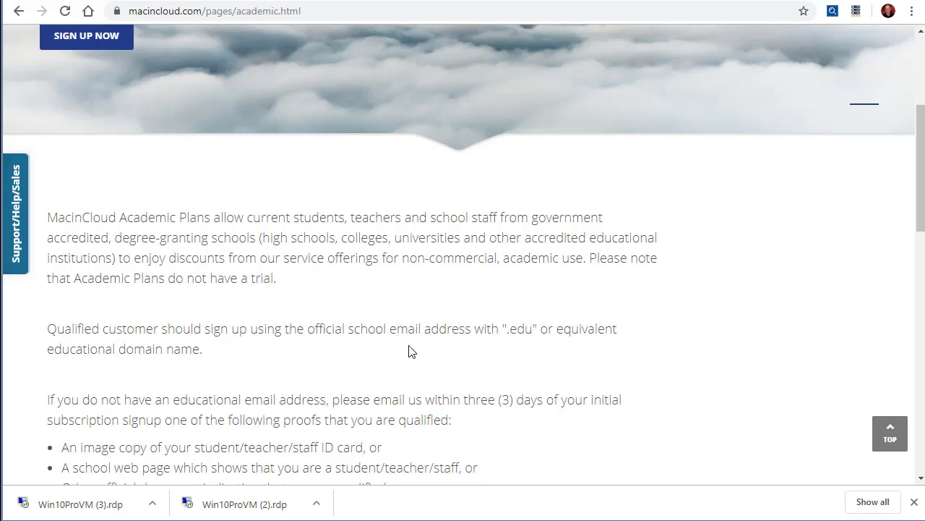
scroll(239, 463, "down", 1)
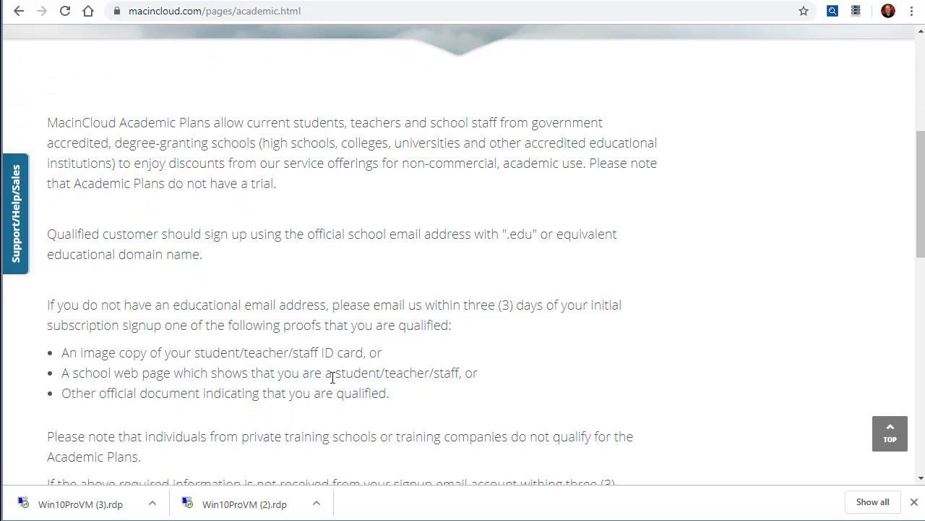
scroll(333, 376, "down", 2)
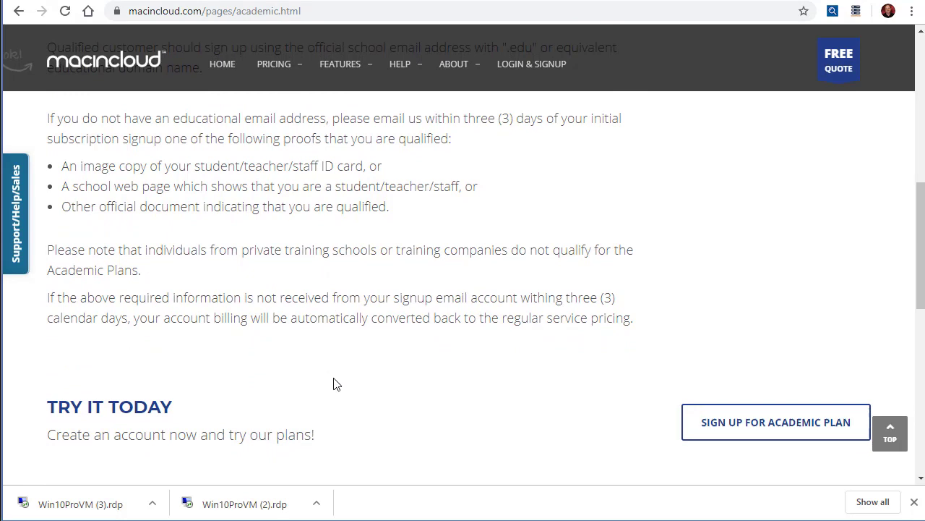
scroll(333, 384, "down", 1)
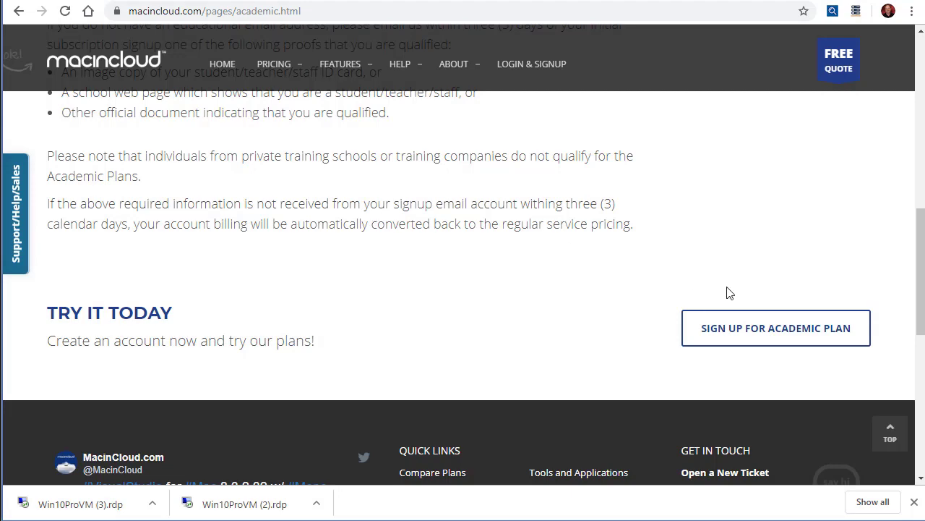
left_click(758, 332)
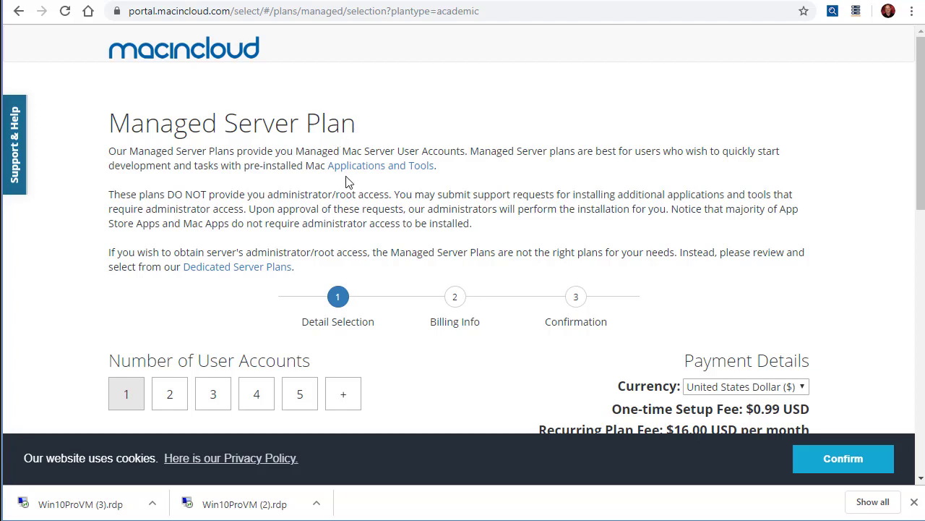
Review the server location, operating system and payment cycle options, and select the 5-Hour Daily Limit for login time.
scroll(744, 294, "down", 2)
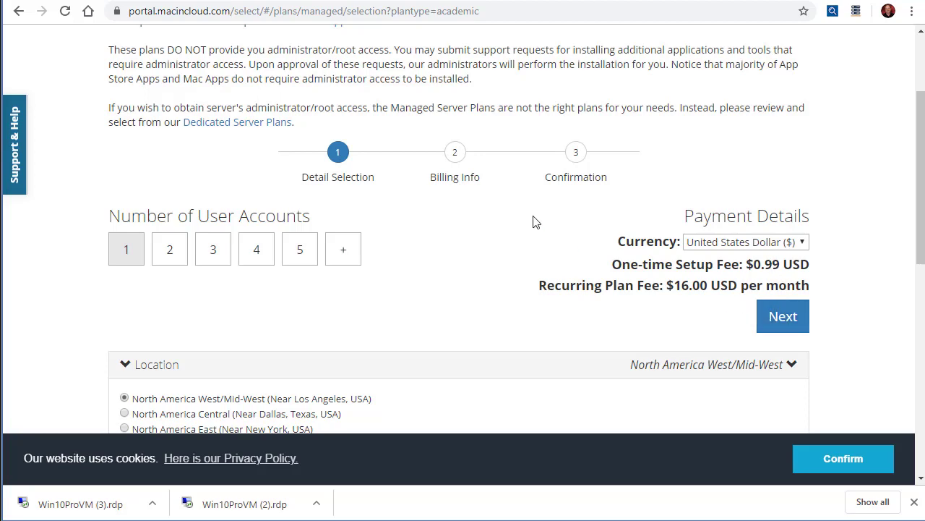
scroll(769, 316, "down", 3)
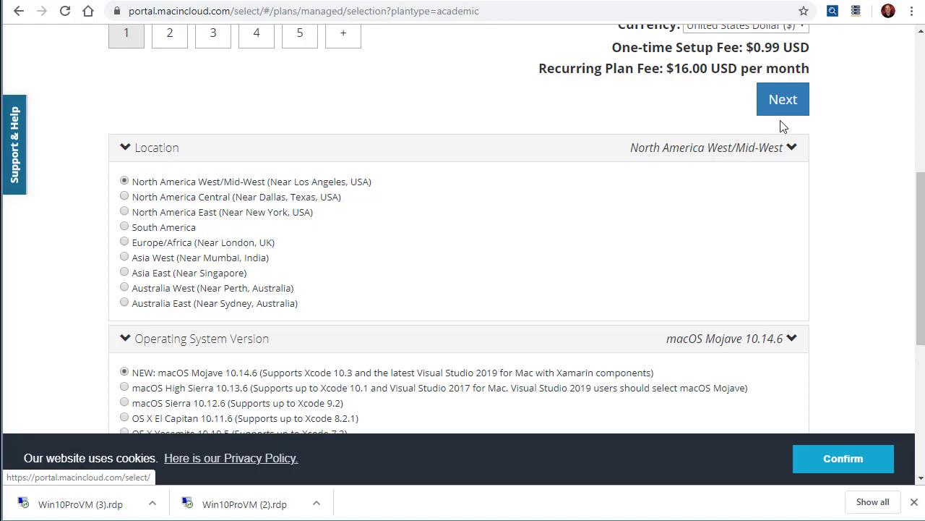
scroll(863, 239, "down", 2)
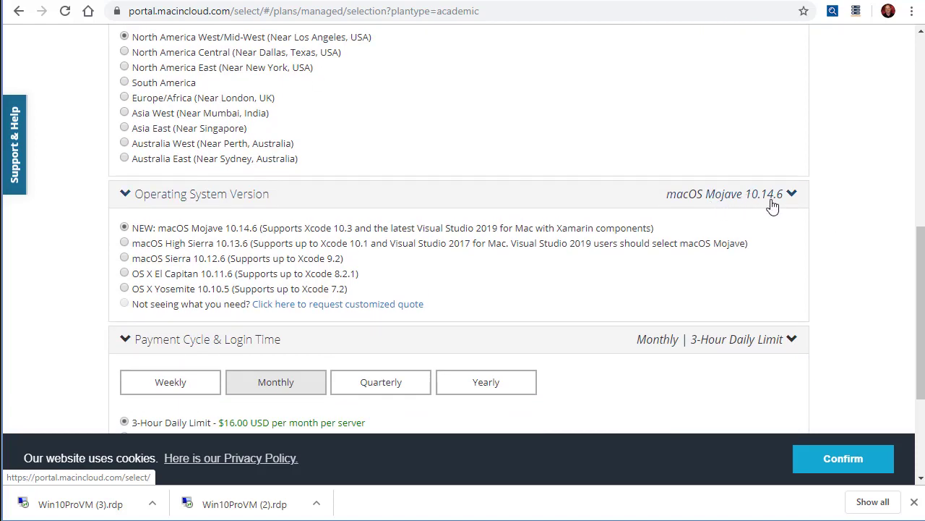
scroll(791, 207, "down", 1)
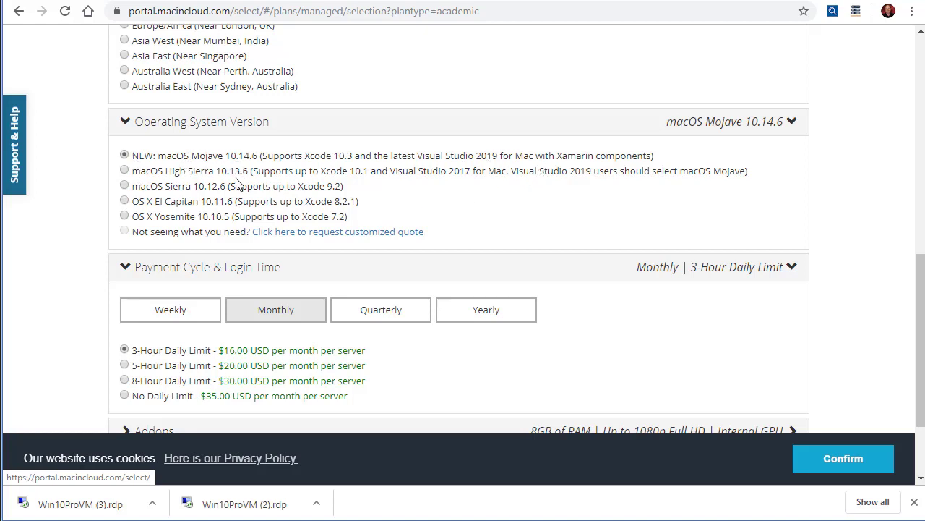
scroll(548, 248, "down", 2)
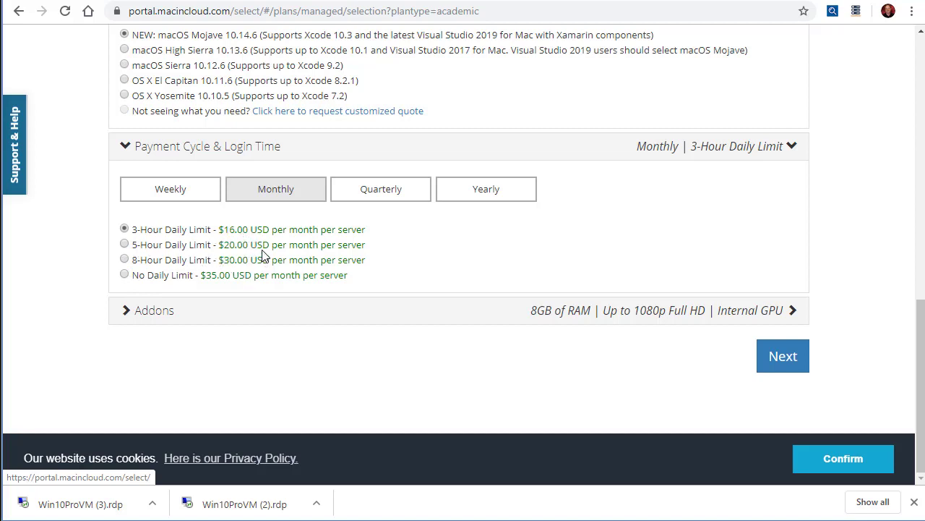
left_click(125, 245)
Expand the Addons section, review the port speed, RAM, resolution and SSH options, and proceed to Billing Info.
left_click(793, 312)
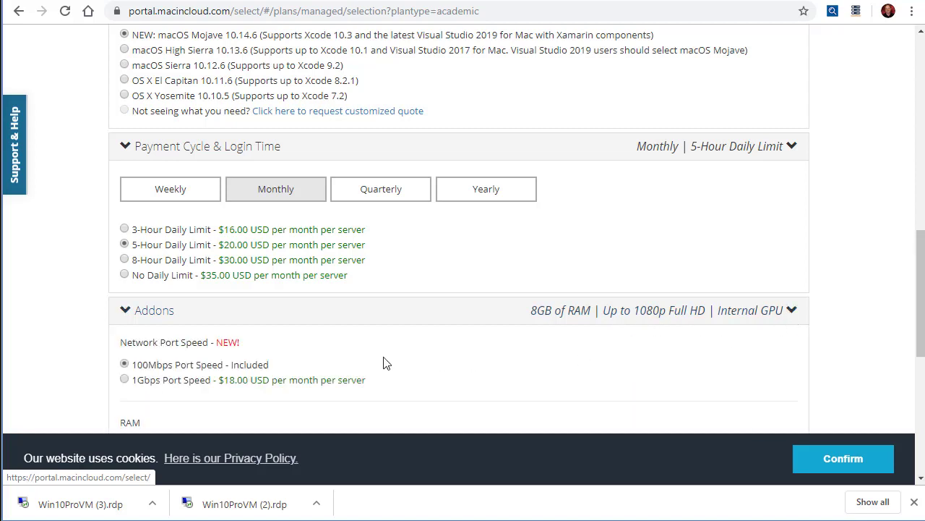
scroll(262, 367, "down", 2)
scroll(262, 347, "down", 1)
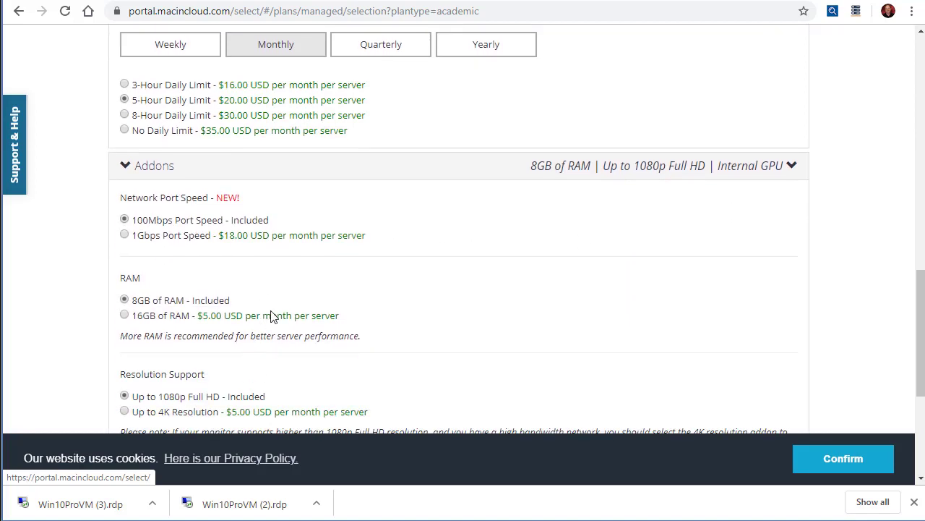
scroll(271, 316, "down", 2)
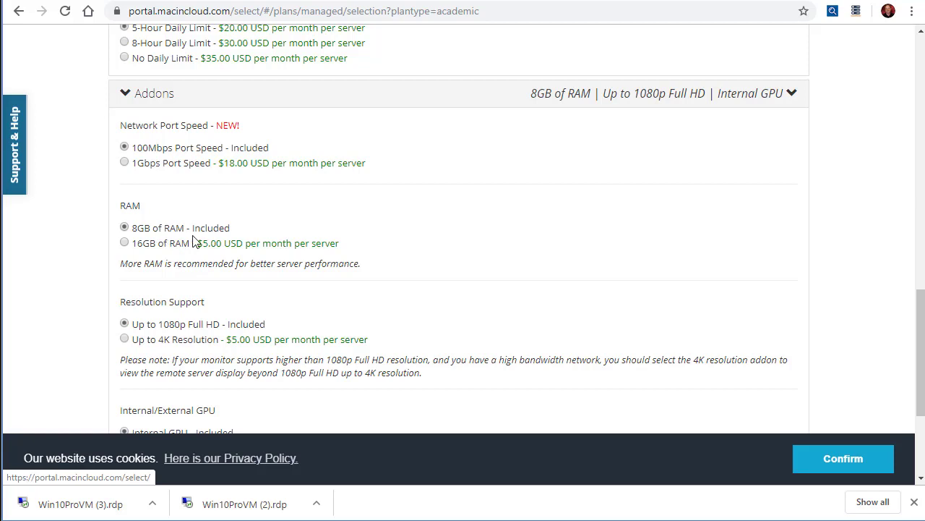
scroll(200, 276, "down", 1)
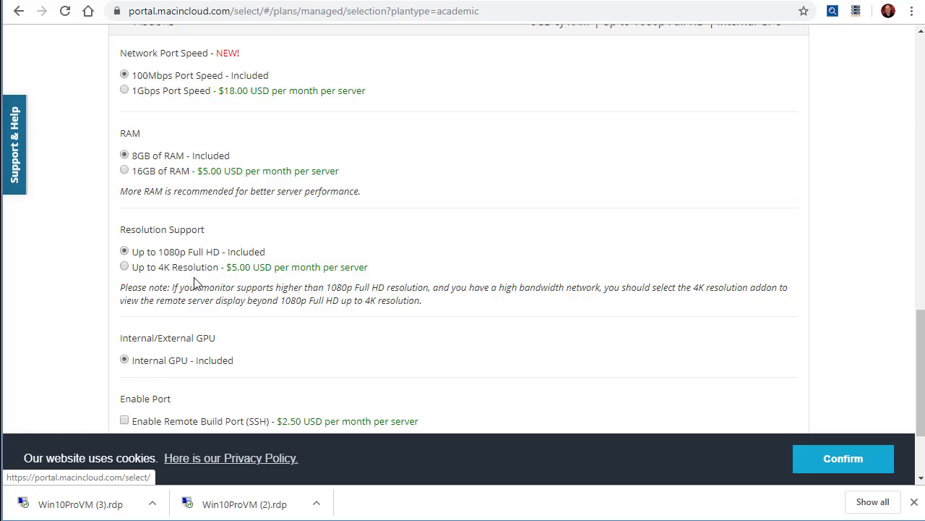
scroll(197, 284, "up", 3)
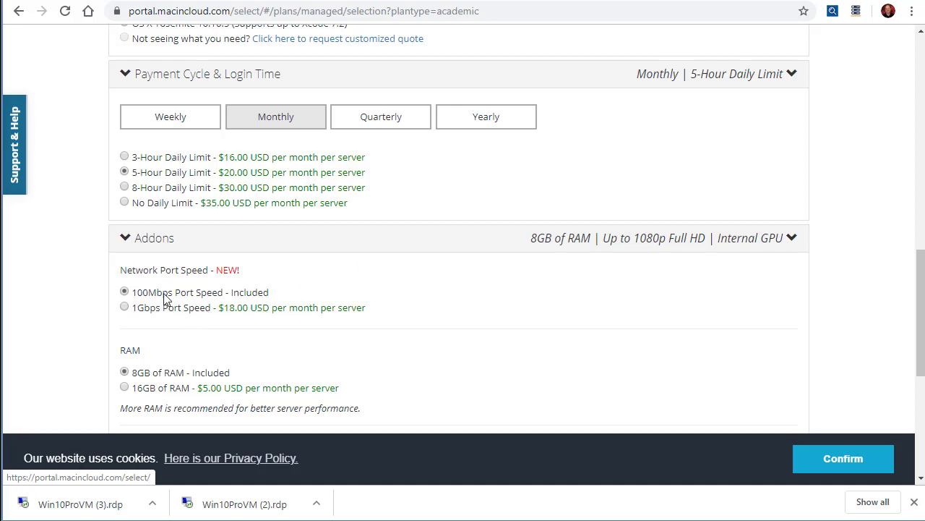
scroll(344, 293, "up", 2)
scroll(344, 293, "up", 8)
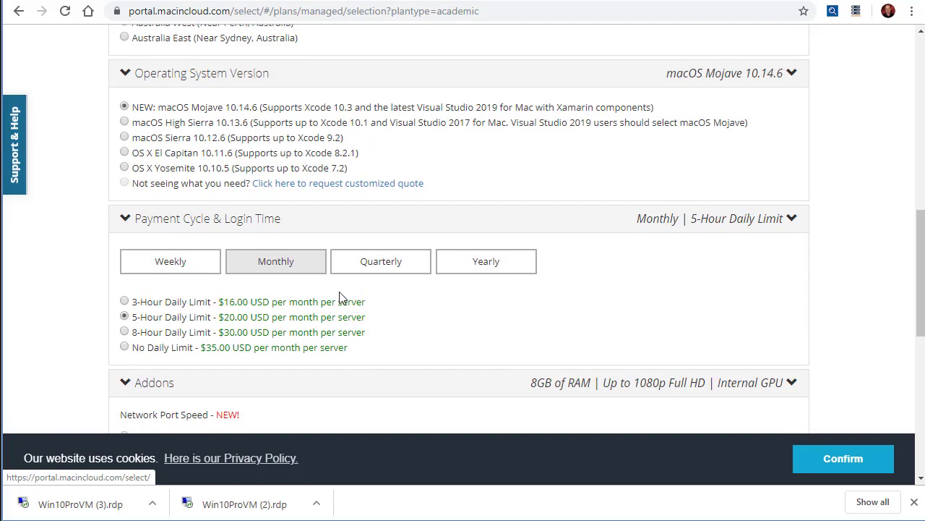
scroll(497, 290, "down", 3)
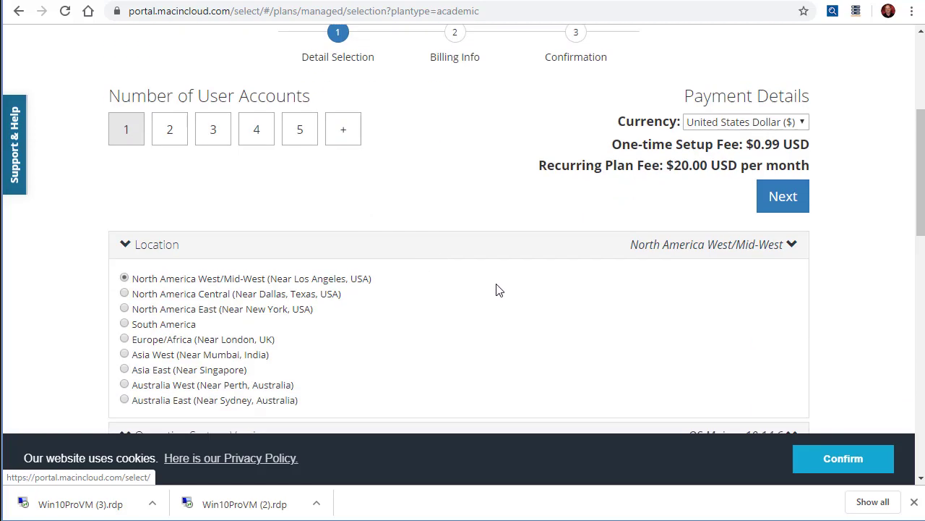
left_click(782, 199)
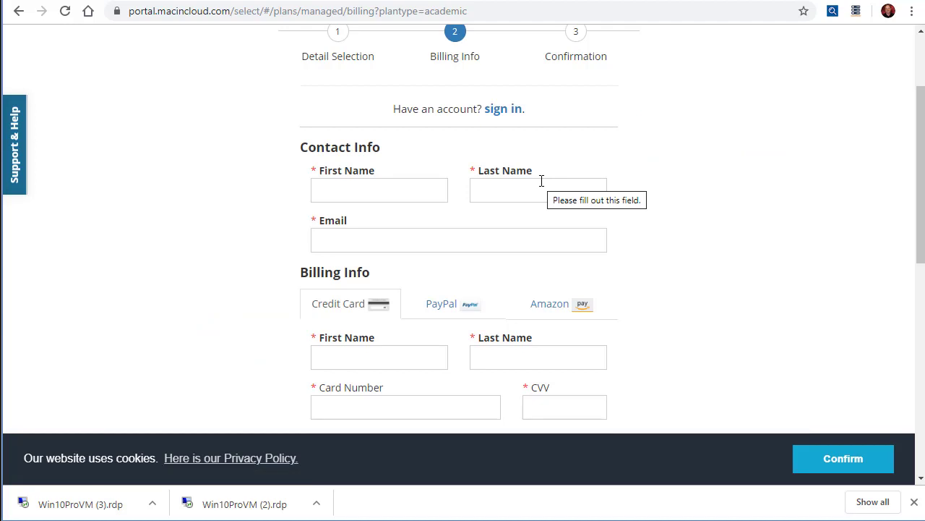
Fill in the contact's first name, last name and e-mail from the saved autofill entries.
left_click(423, 183)
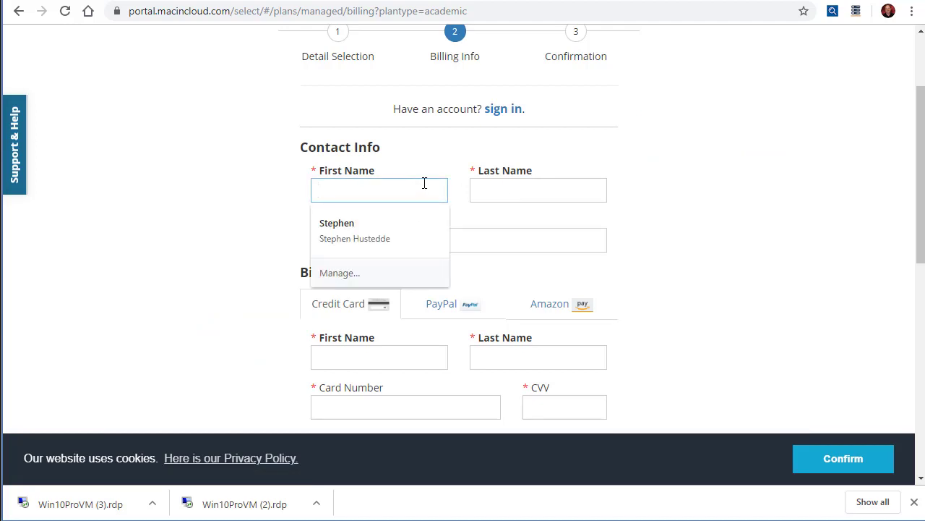
left_click(397, 239)
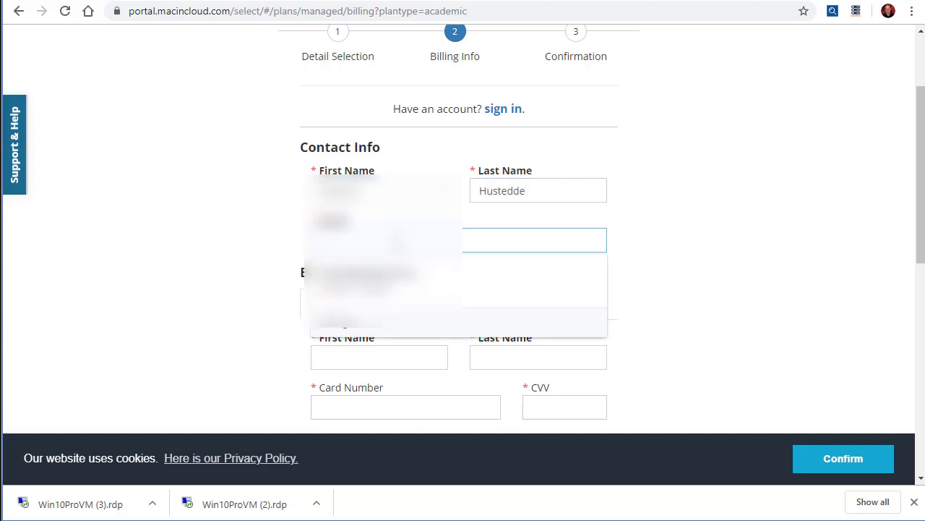
left_click(362, 279)
Review the order's plan details, the Remote Build Port (SSH) reminder and the fees, and accept the cookie notice.
scroll(383, 244, "down", 2)
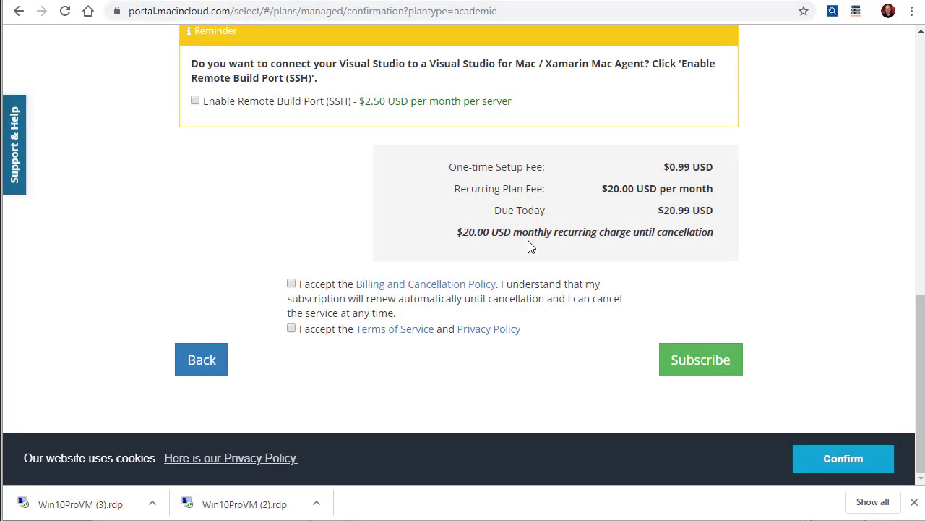
scroll(316, 152, "up", 1)
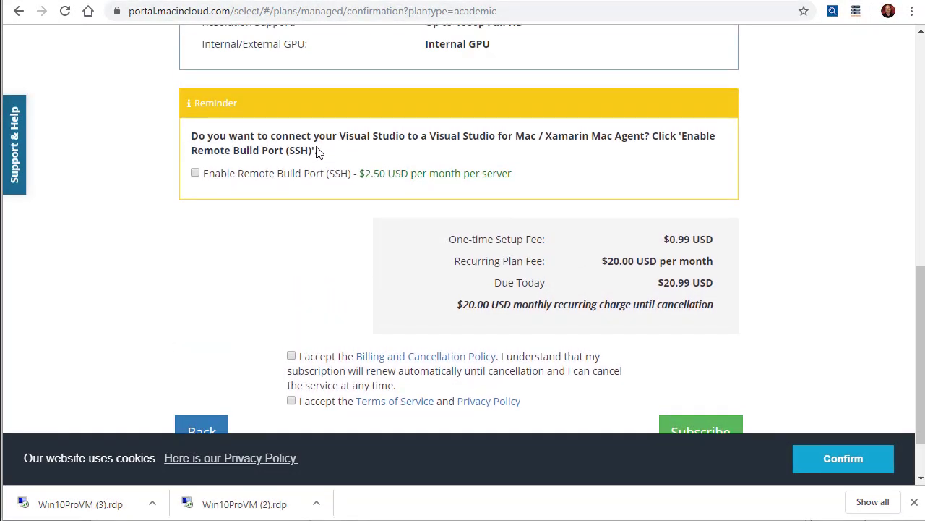
scroll(316, 152, "up", 2)
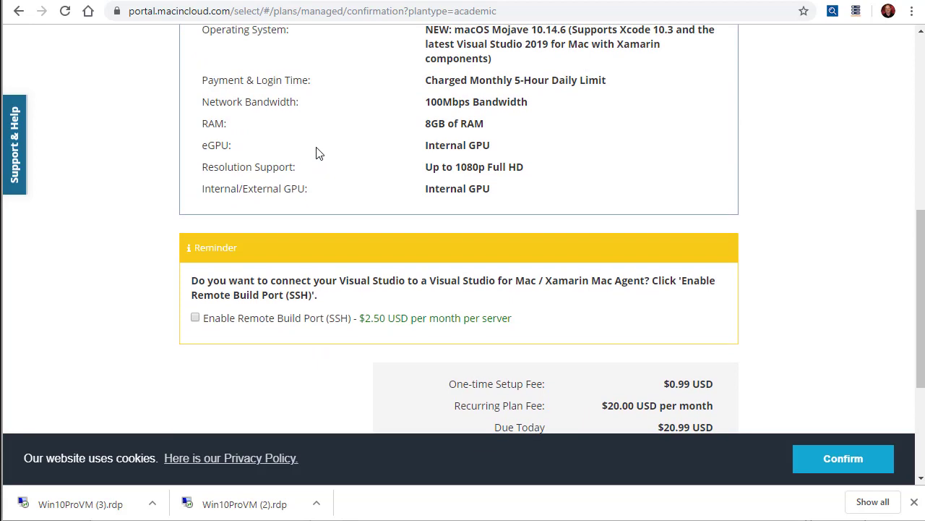
scroll(316, 152, "up", 1)
scroll(316, 152, "down", 2)
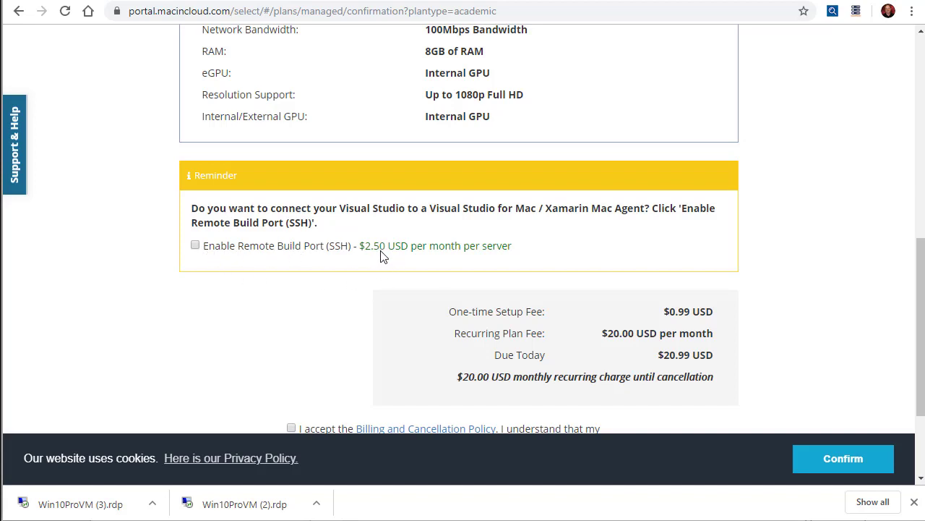
left_click(851, 464)
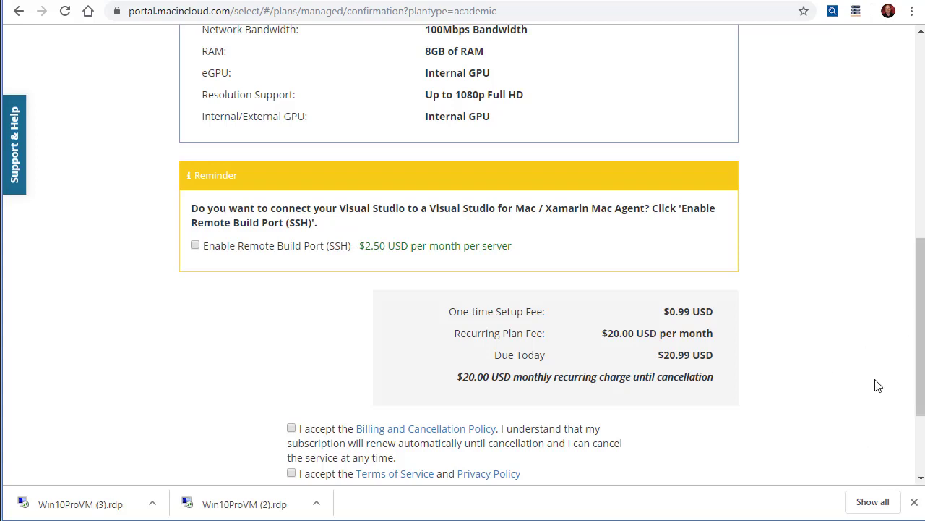
Open the Billing and Cancellation Policy, read its billing, cancellation and refund terms, and return to the order confirmation.
left_click(454, 434)
scroll(471, 351, "down", 2)
scroll(474, 351, "down", 2)
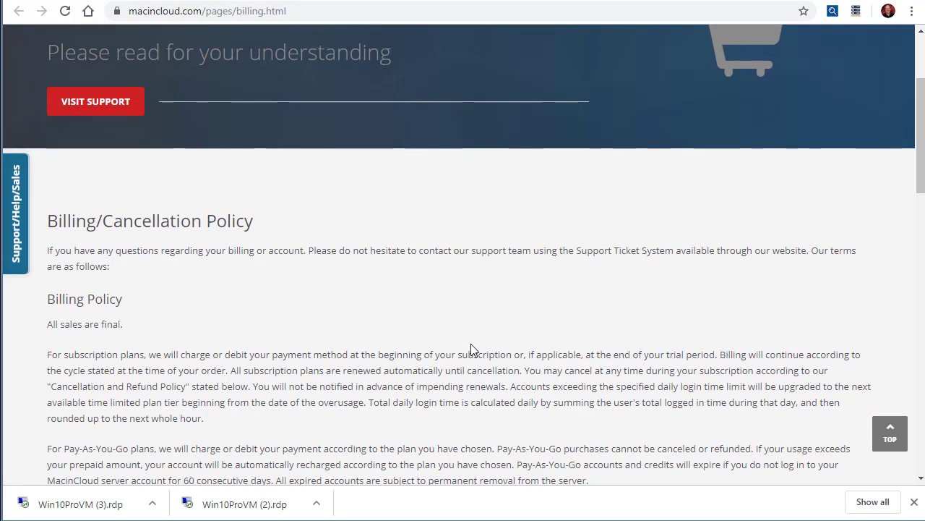
scroll(474, 351, "down", 2)
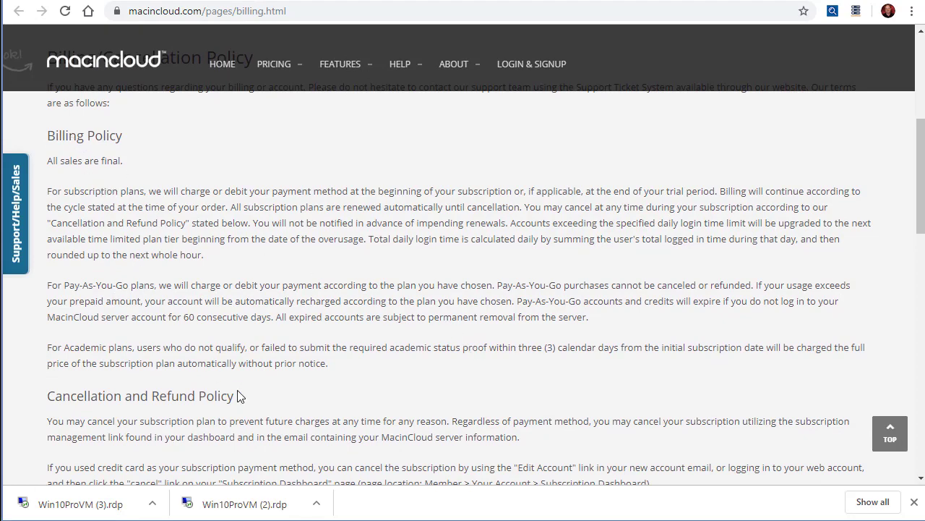
scroll(408, 381, "down", 2)
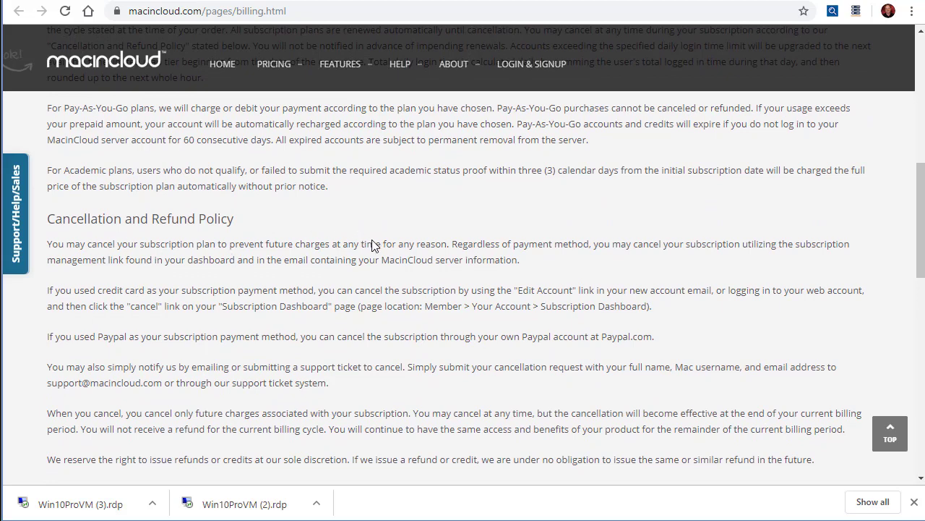
scroll(519, 339, "down", 3)
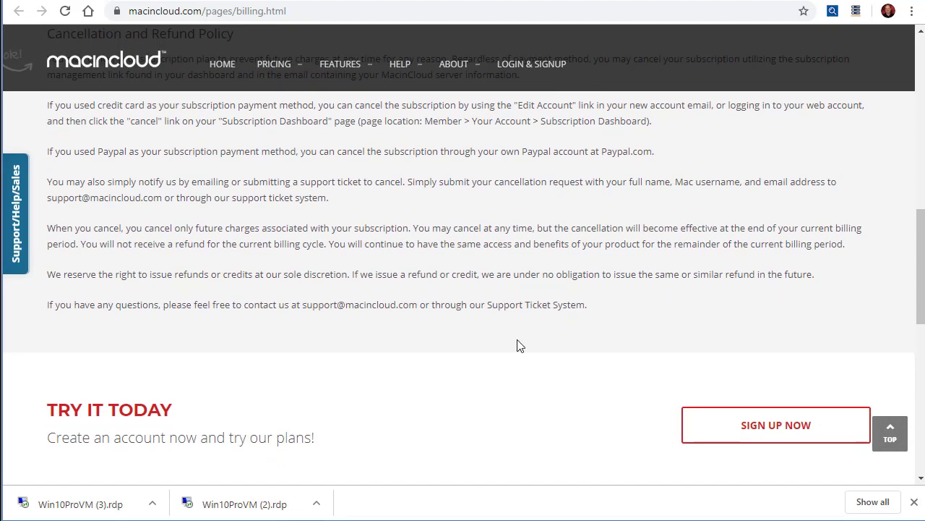
scroll(517, 345, "up", 10)
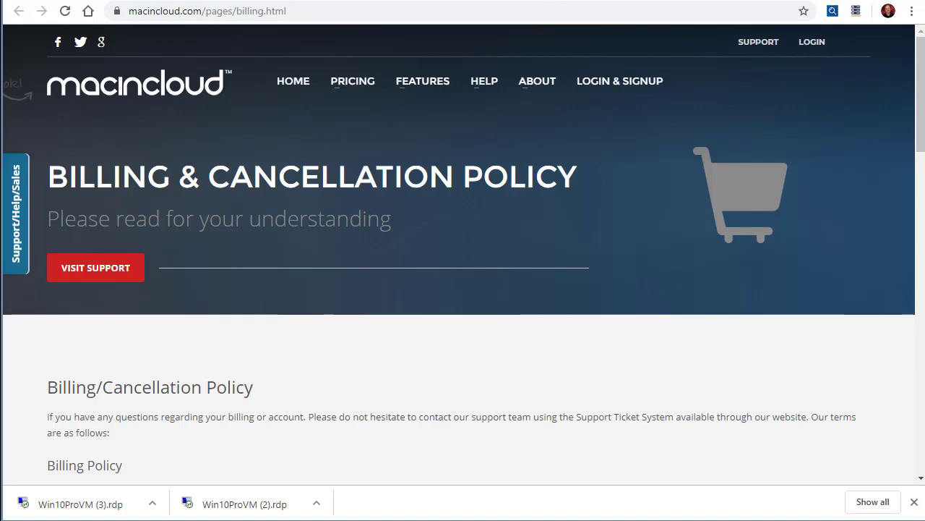
key("alt+Left")
Accept the Billing and Cancellation Policy, the Terms of Service and the Privacy Policy, and subscribe to the plan.
scroll(843, 432, "down", 2)
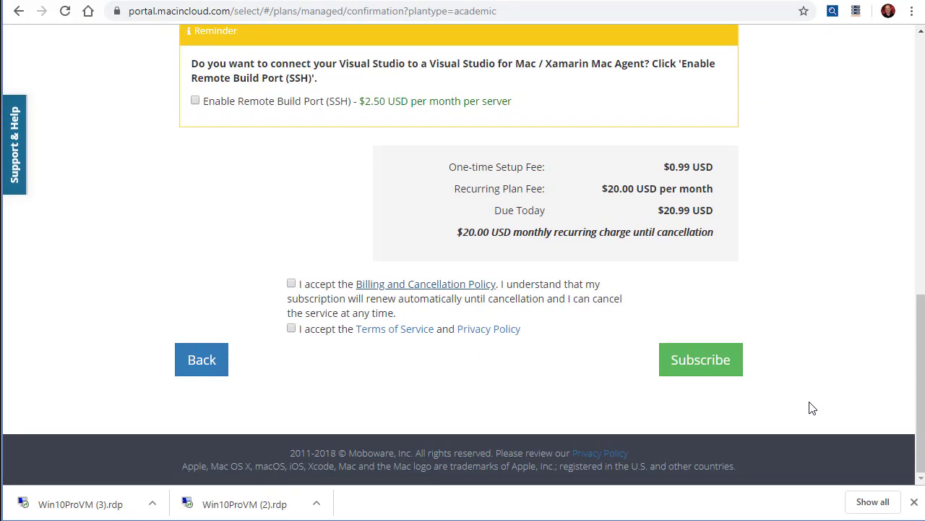
left_click(291, 284)
left_click(291, 328)
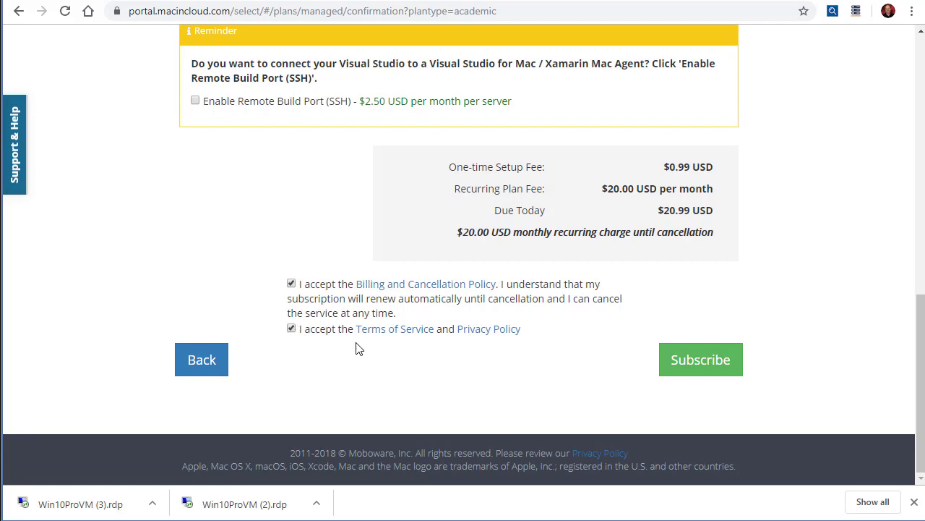
left_click(700, 360)
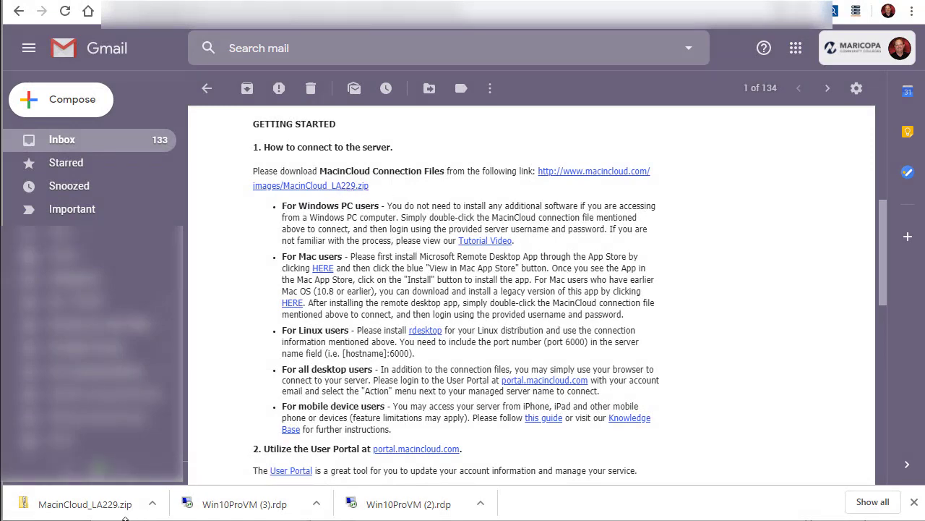
Open the downloaded MacinCloud_LA229.zip and extract all its files to a MacInCloud folder on the Desktop.
left_click(98, 509)
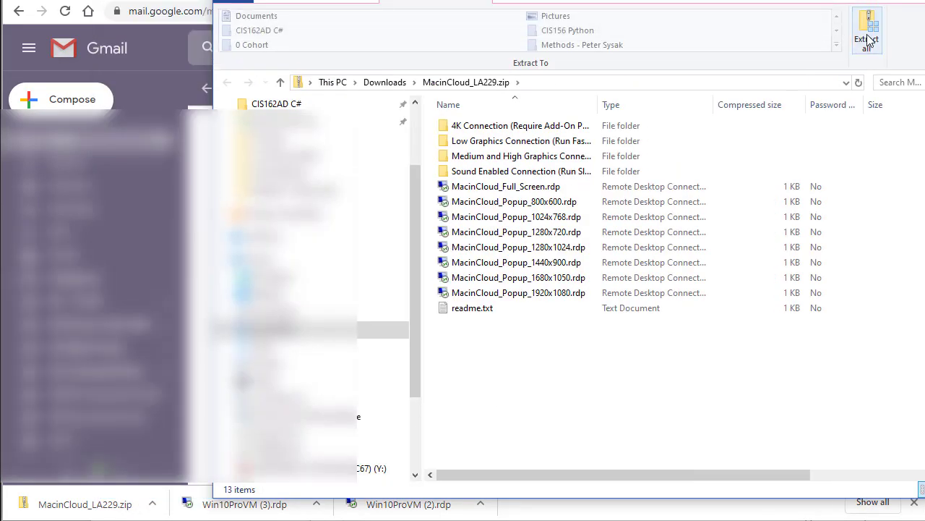
left_click(869, 41)
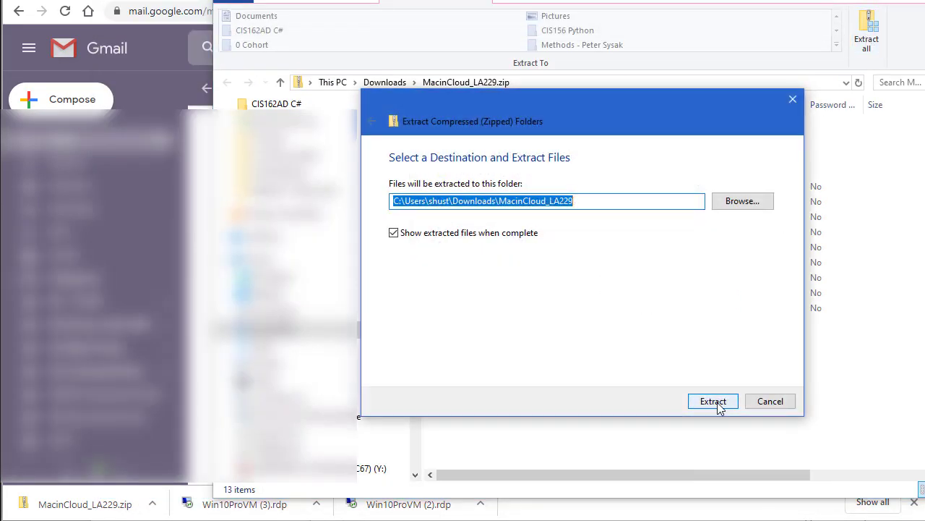
left_click(739, 201)
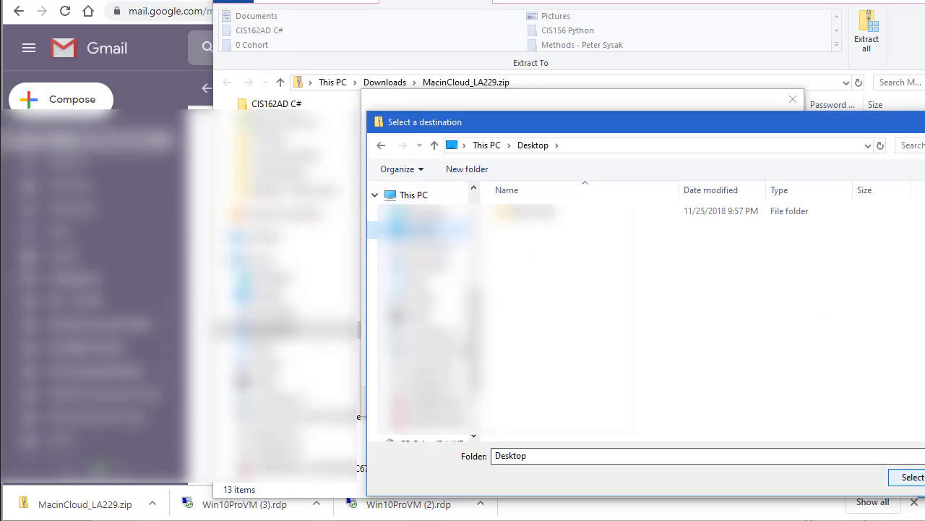
left_click(916, 477)
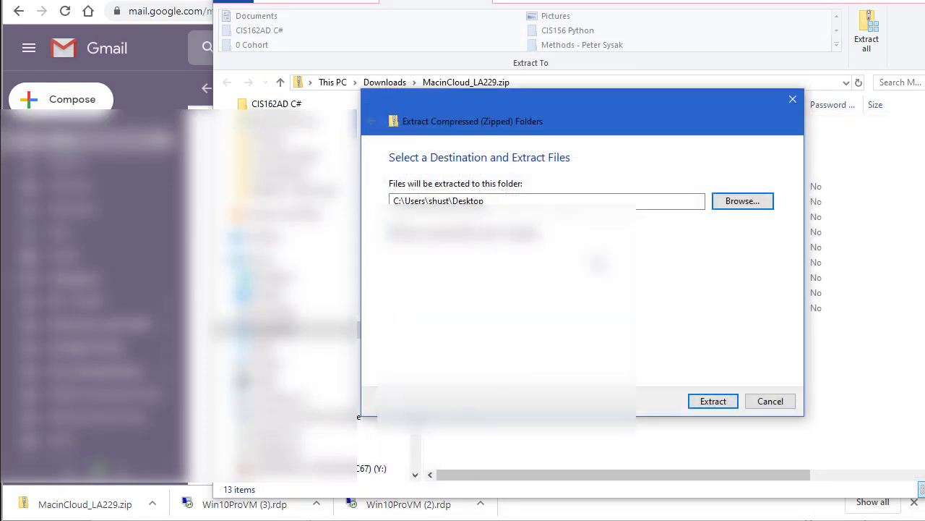
left_click(494, 200)
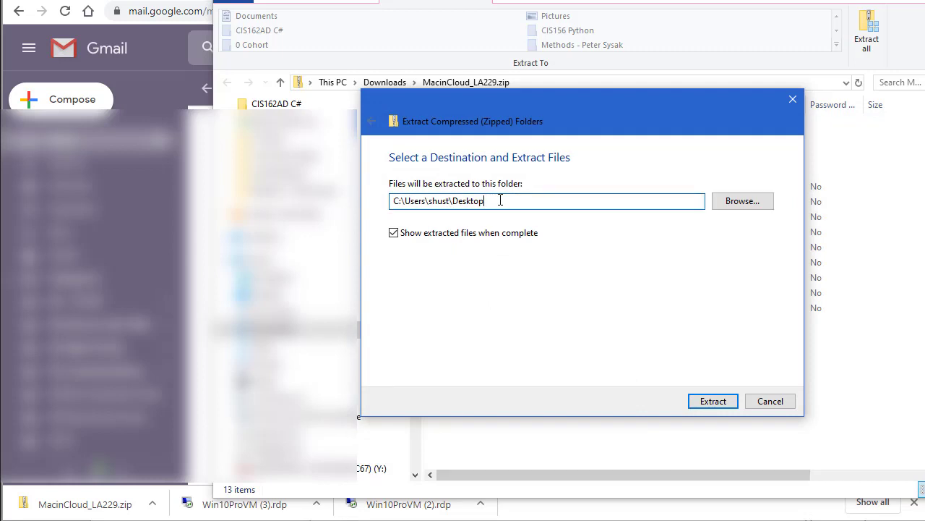
type("\\MacInCloud")
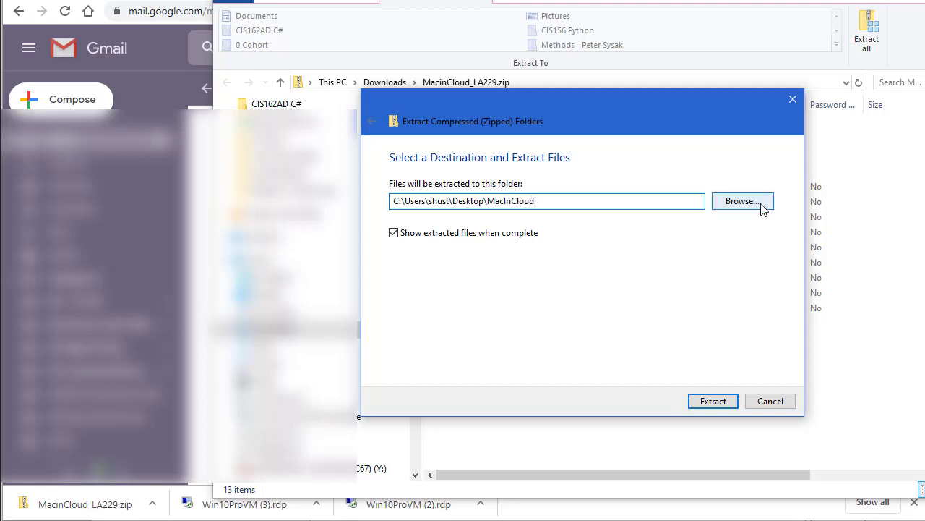
left_click(712, 402)
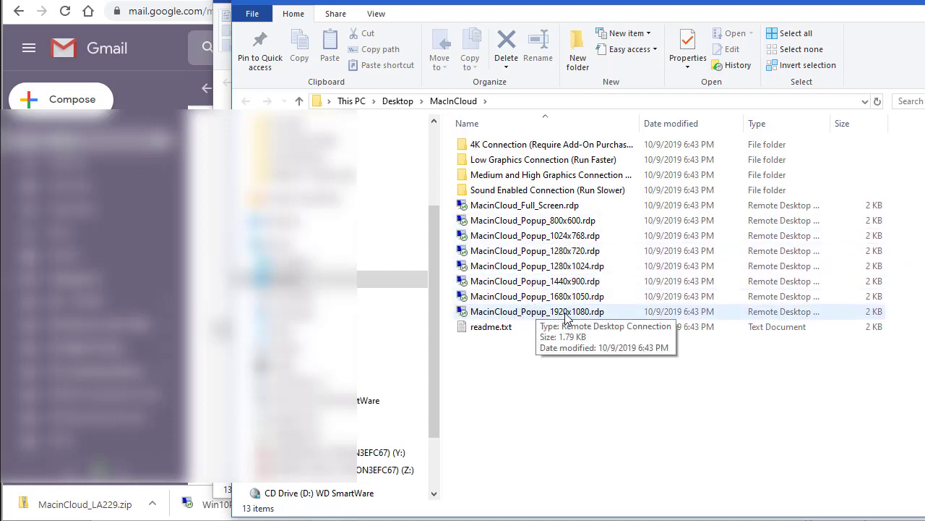
Open the MacinCloud_Popup_1280x720.rdp connection file and connect to the remote Mac despite the unidentified publisher.
left_click(522, 256)
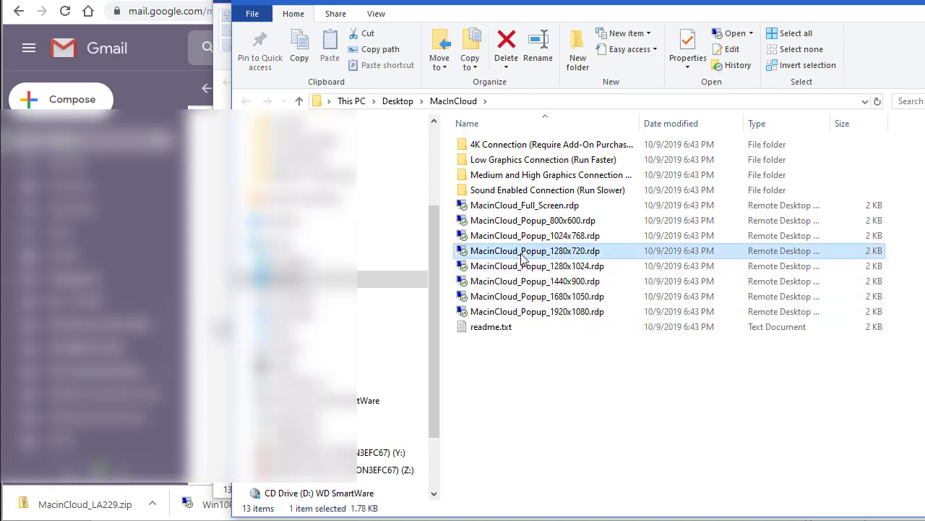
double_click(465, 254)
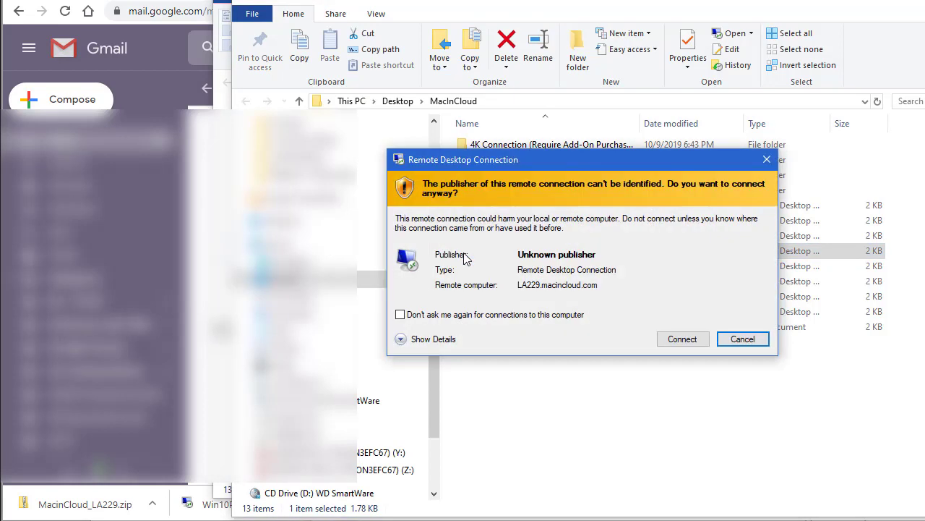
left_click(682, 339)
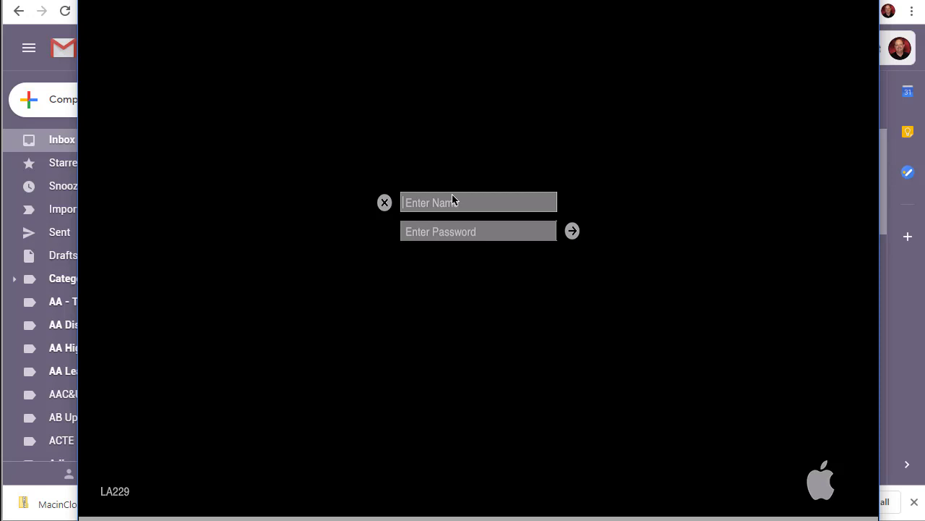
Log in to the remote Mac with the account username and password, and accept the Microsoft AutoUpdate data notice.
type("u")
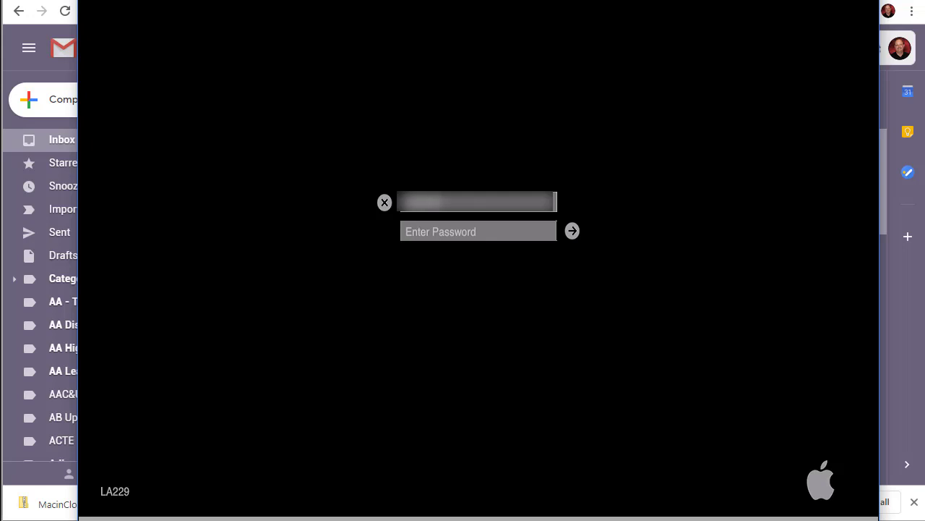
type("sername")
left_click(451, 233)
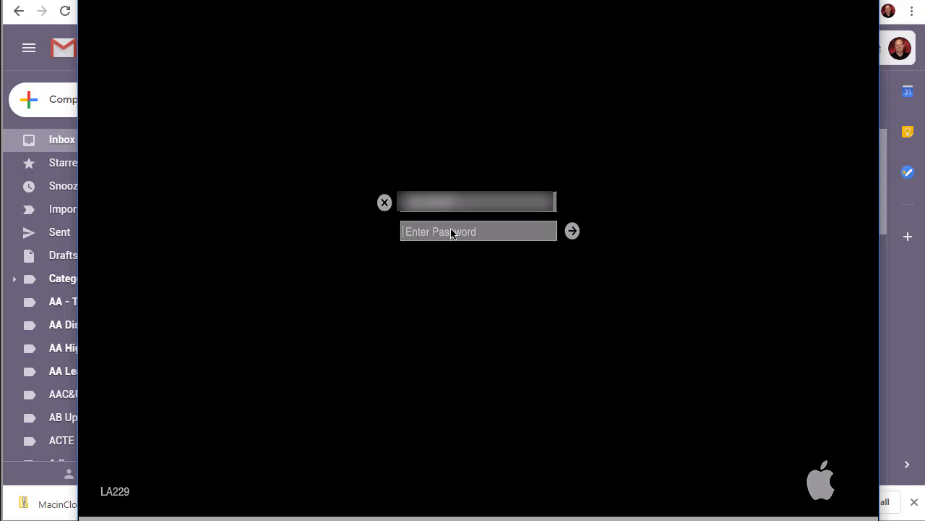
type("******")
left_click(573, 231)
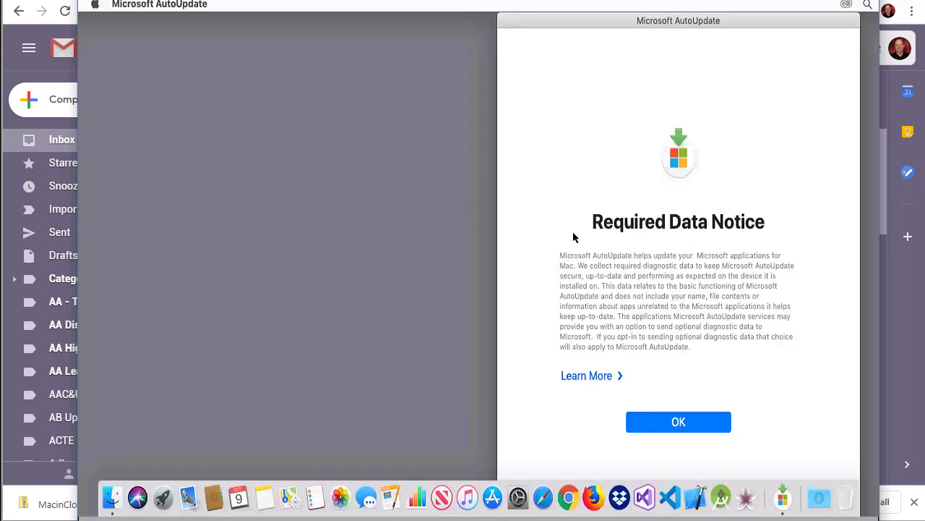
left_click(676, 421)
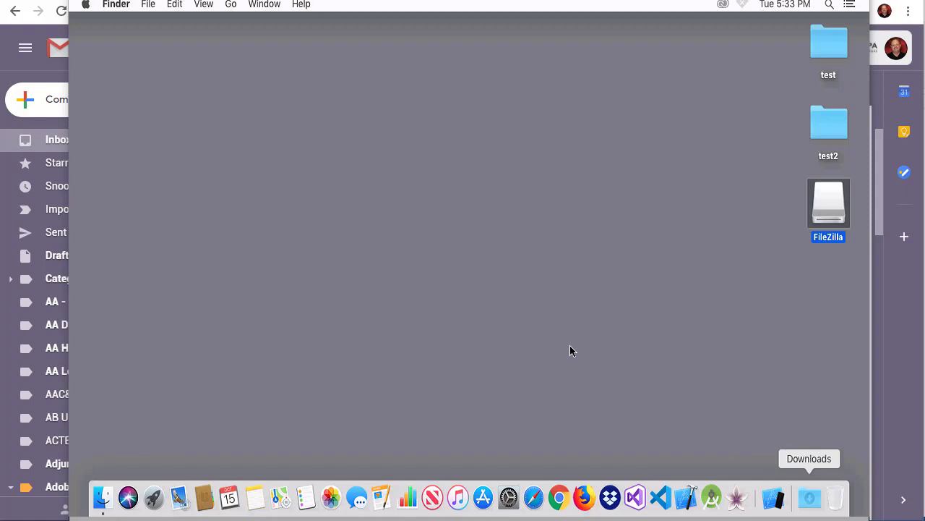
Launch Visual Studio for Mac on the remote desktop and filter the recent projects by MacInCloudTest3.
left_click(635, 498)
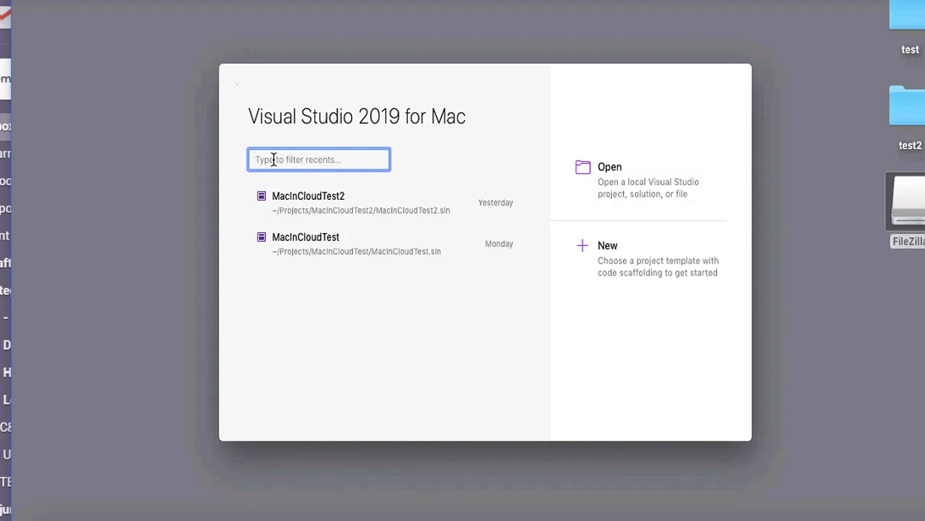
type("MacInCloudTest3")
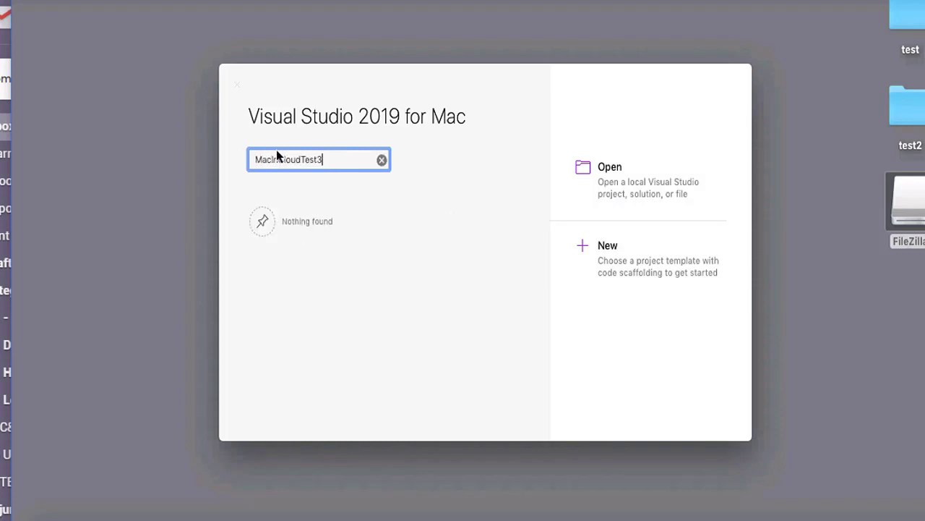
Create a new multiplatform Blank Forms App project named MacInCloud Test 3.
left_click(636, 265)
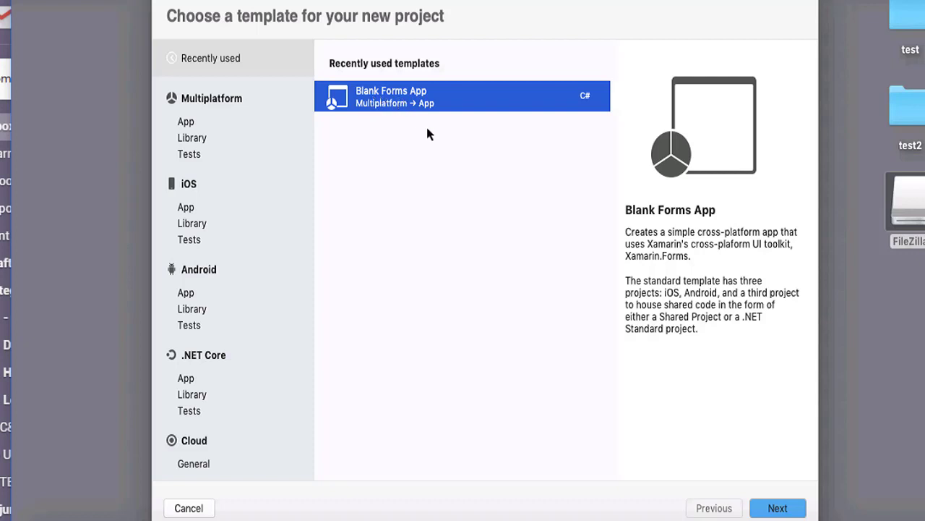
left_click(779, 510)
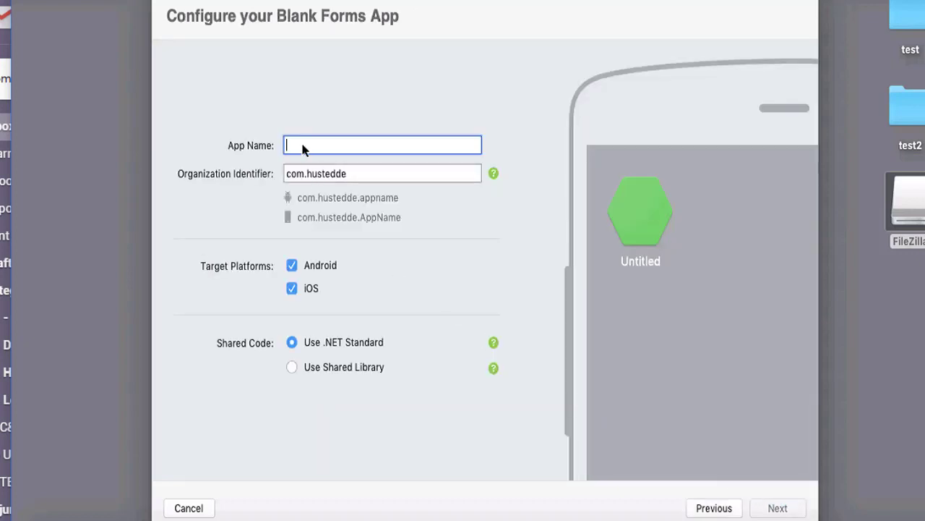
type("MacInClo")
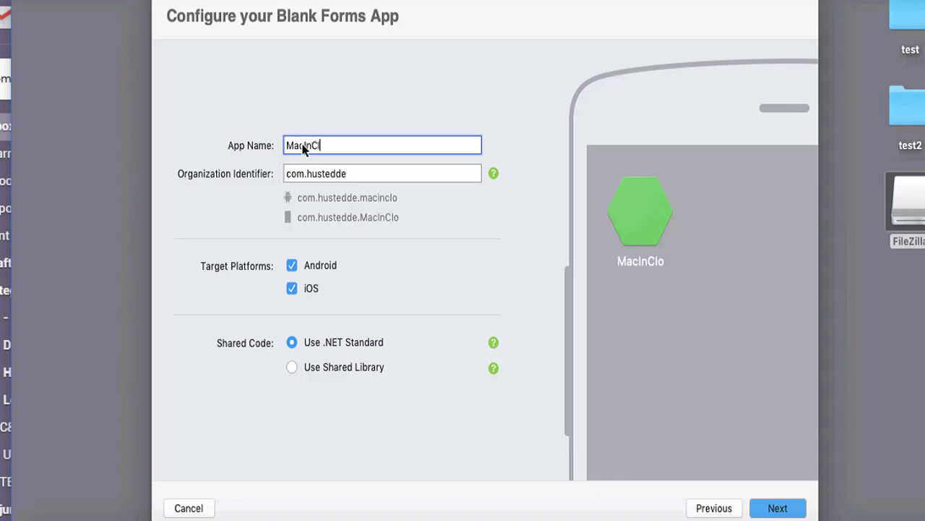
type("ud Test")
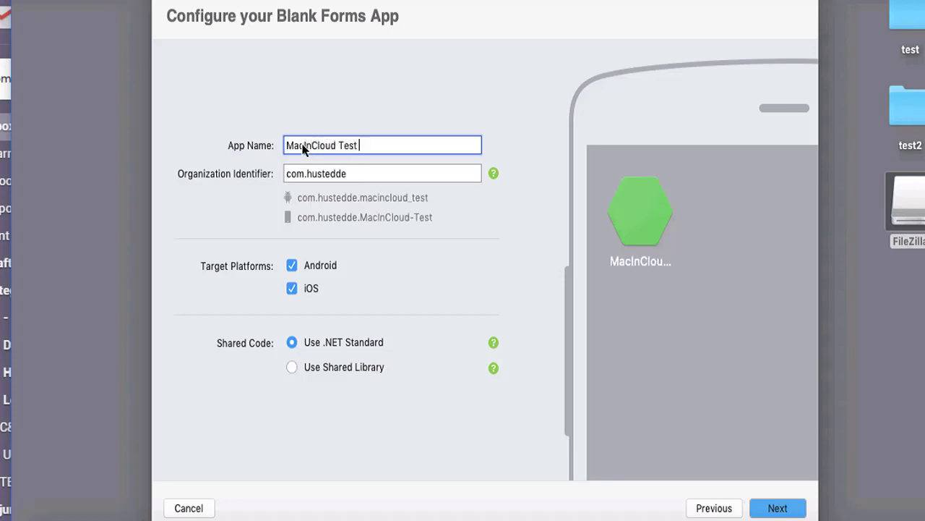
type(" 3")
left_click(778, 509)
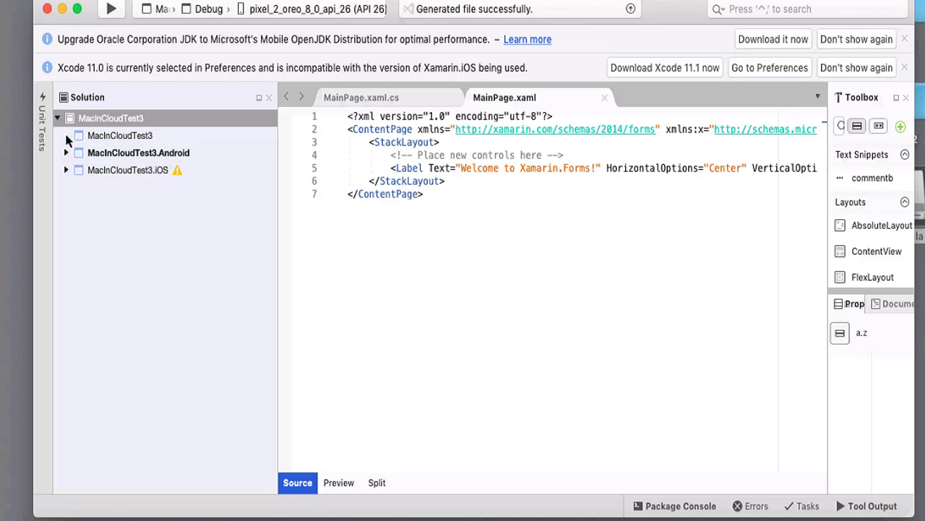
Expand the MacInCloudTest3 project and its MainPage.xaml node, view the MainPage.xaml.cs code, and return to MainPage.xaml.
left_click(66, 136)
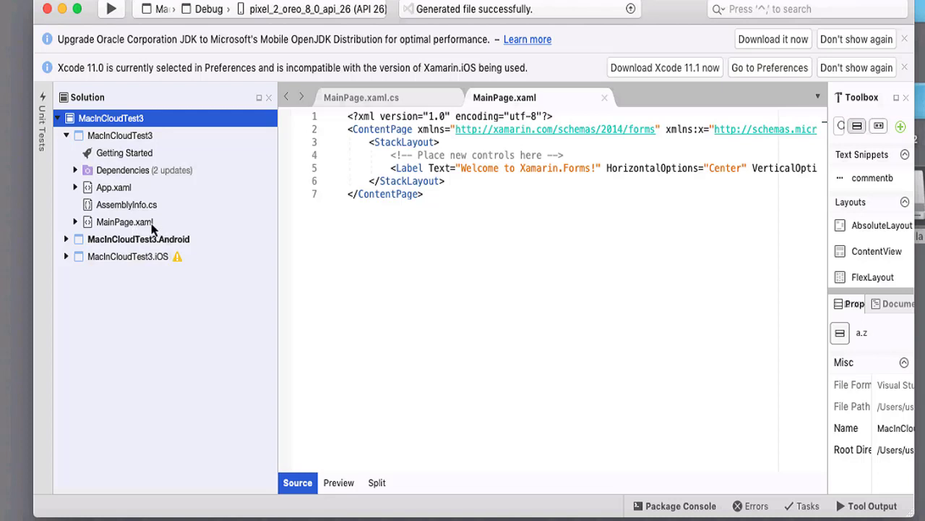
left_click(76, 222)
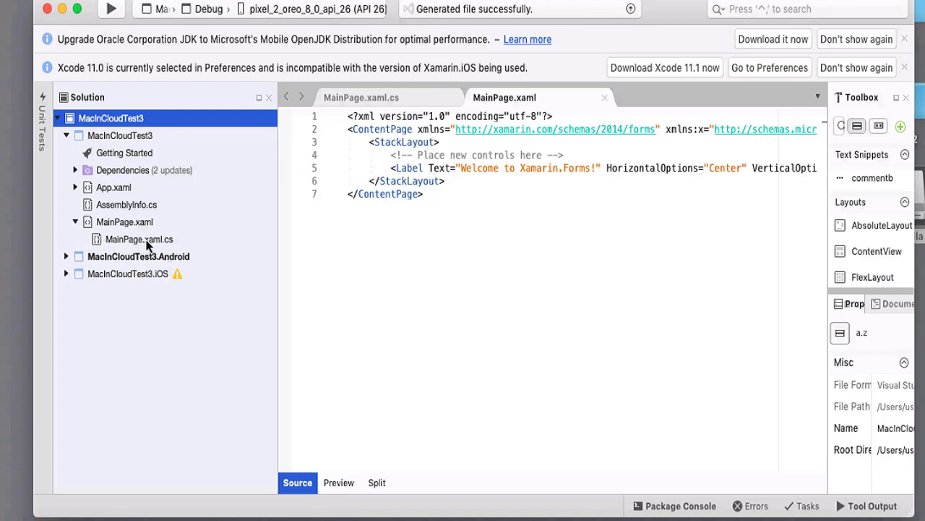
left_click(382, 100)
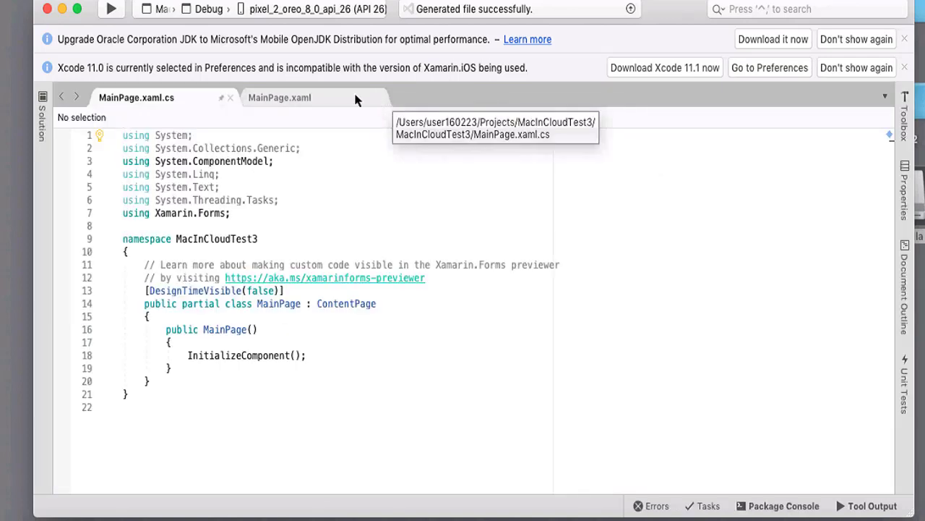
left_click(304, 102)
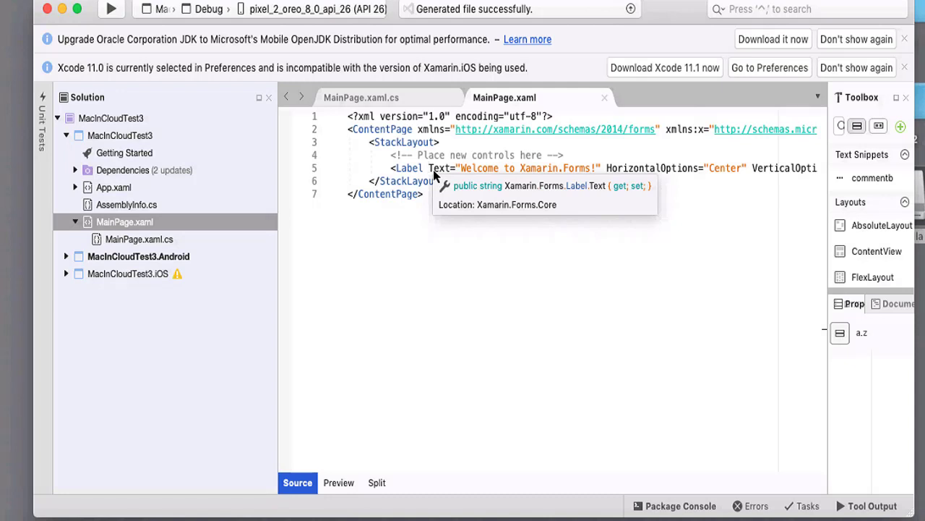
Give the Label in MainPage.xaml the attribute x:Name="lblWelcome" before its Text attribute.
type("x")
key("BackSpace")
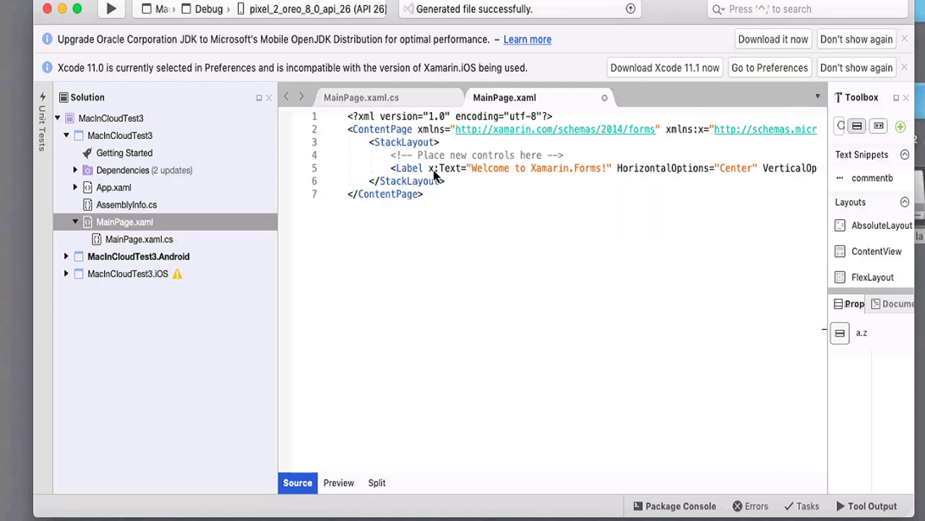
type("x:Name")
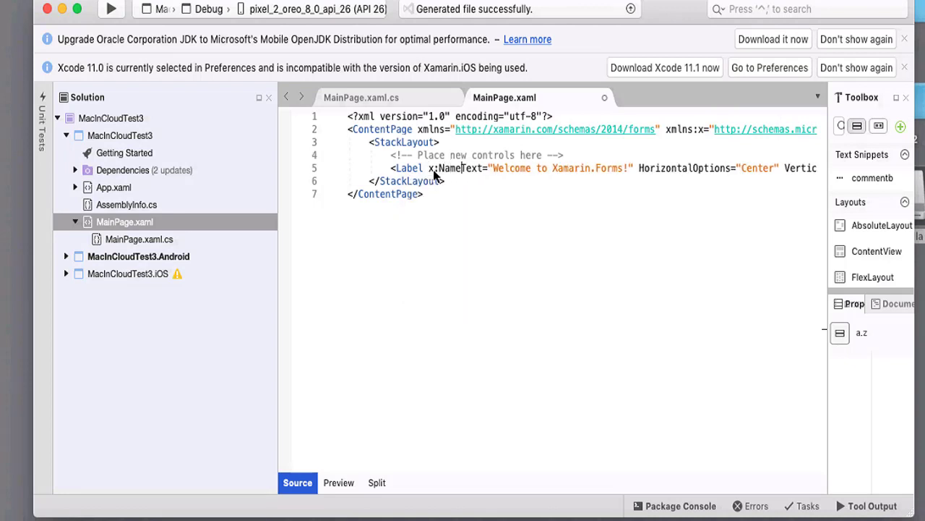
type("=")
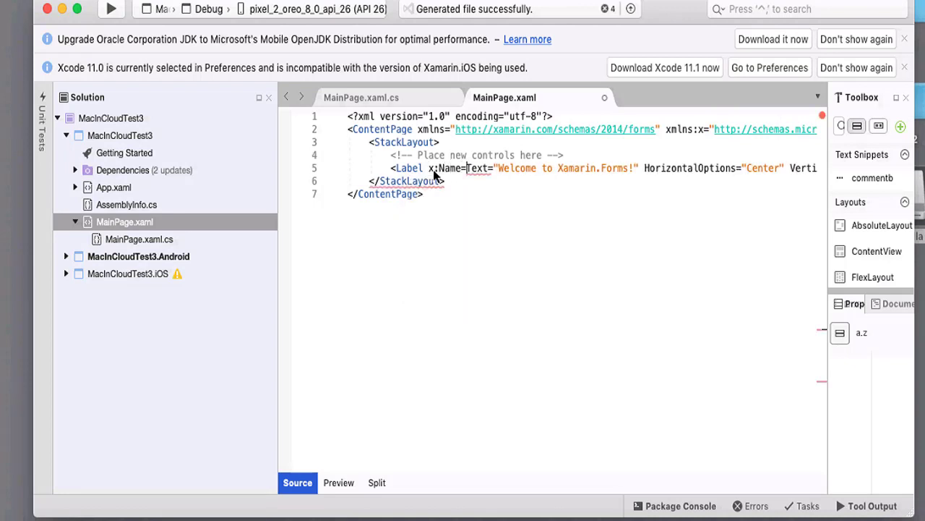
type("\"")
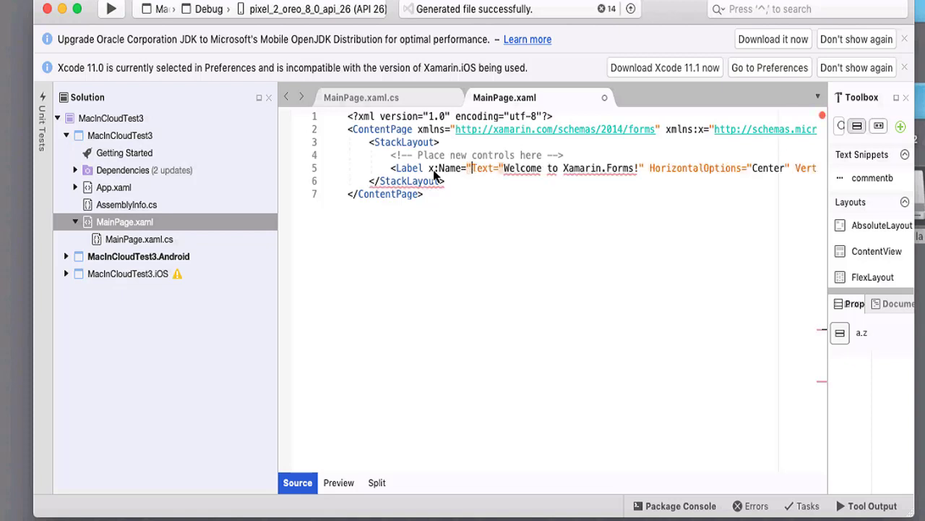
type("lblWelcome")
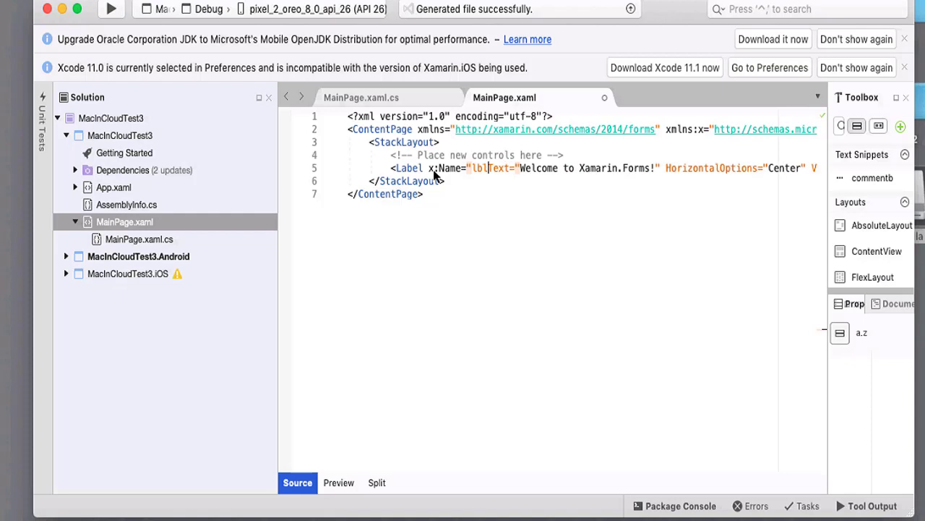
type("\"")
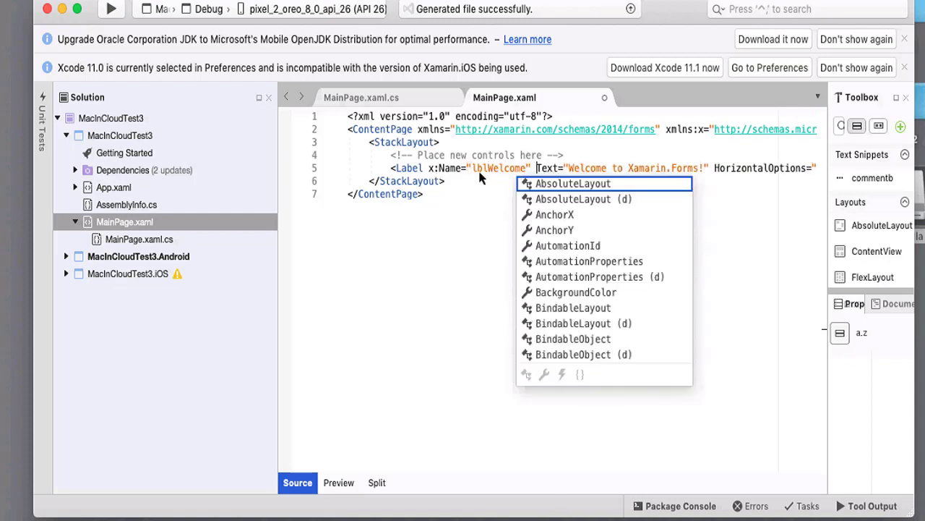
Add a Button element below the Label inside the StackLayout with Text="SMCC".
left_click(370, 181)
key("Return")
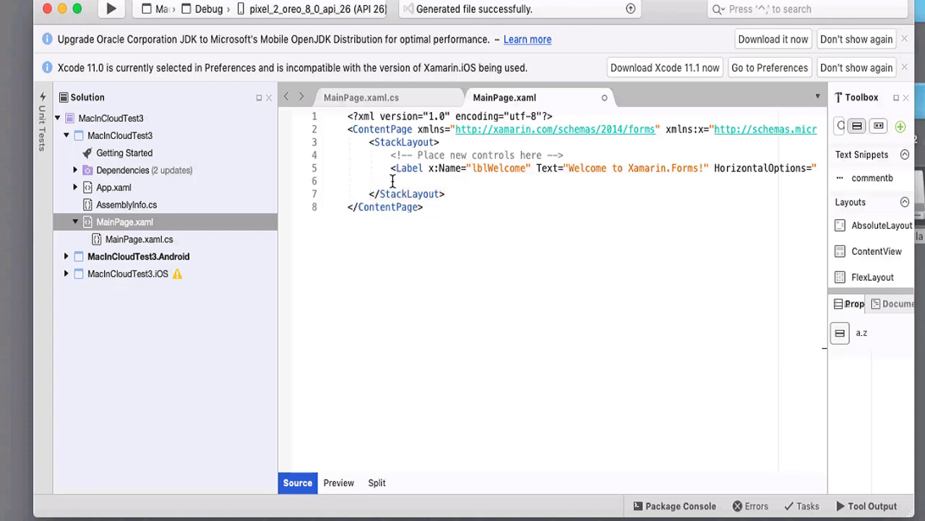
type("<Bu")
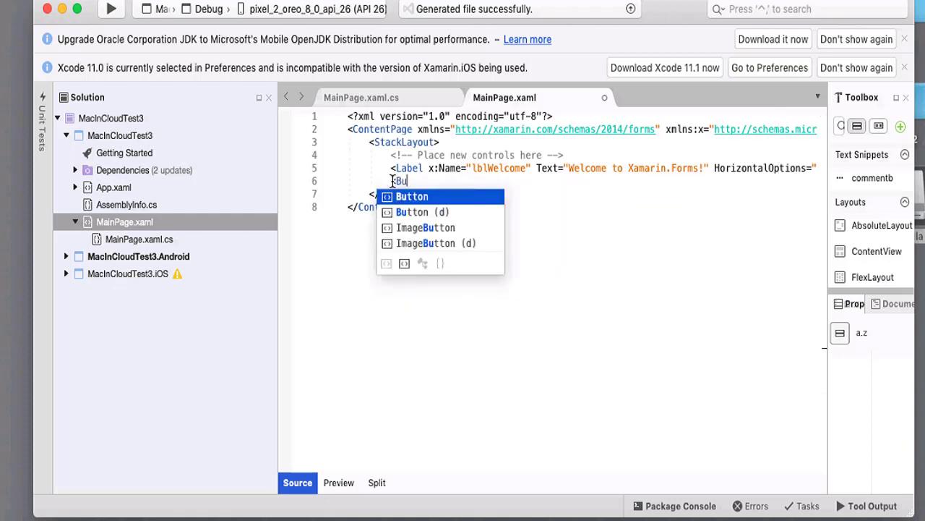
type("tton")
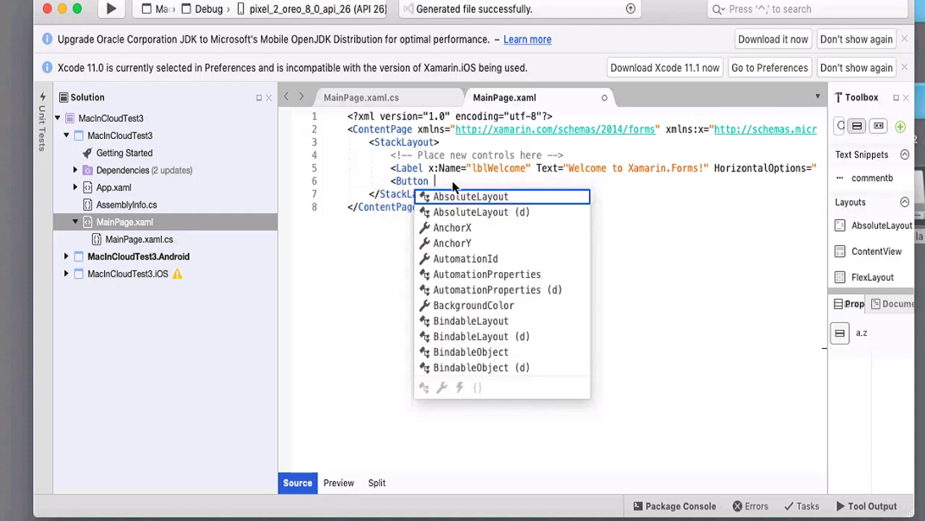
type(" Text")
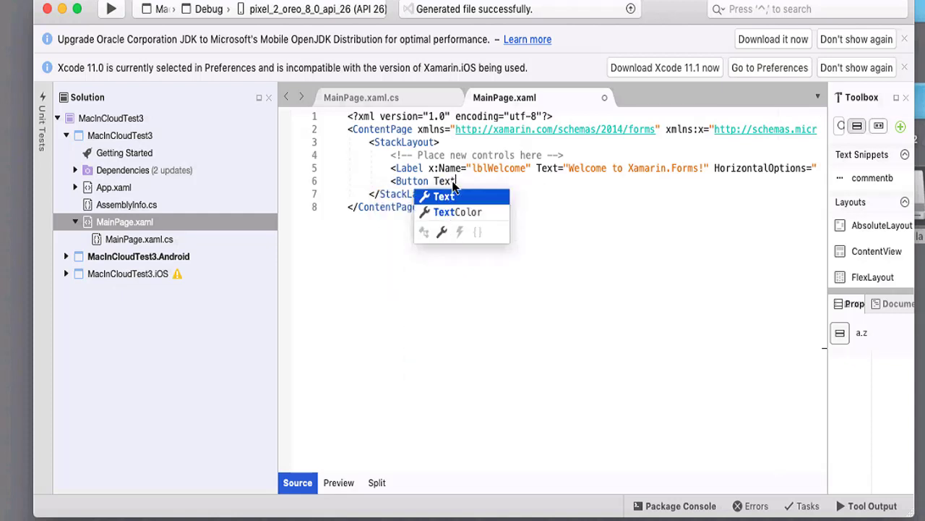
type("=\"")
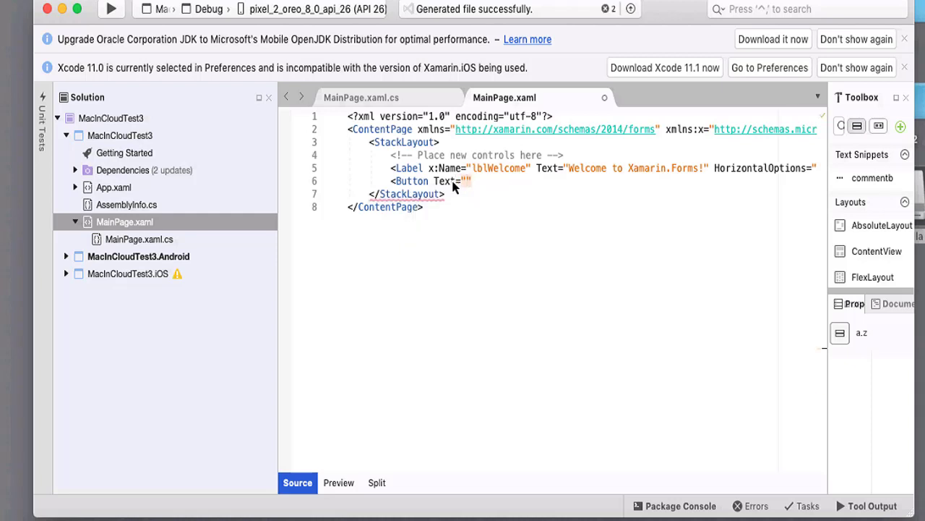
type("SMCC")
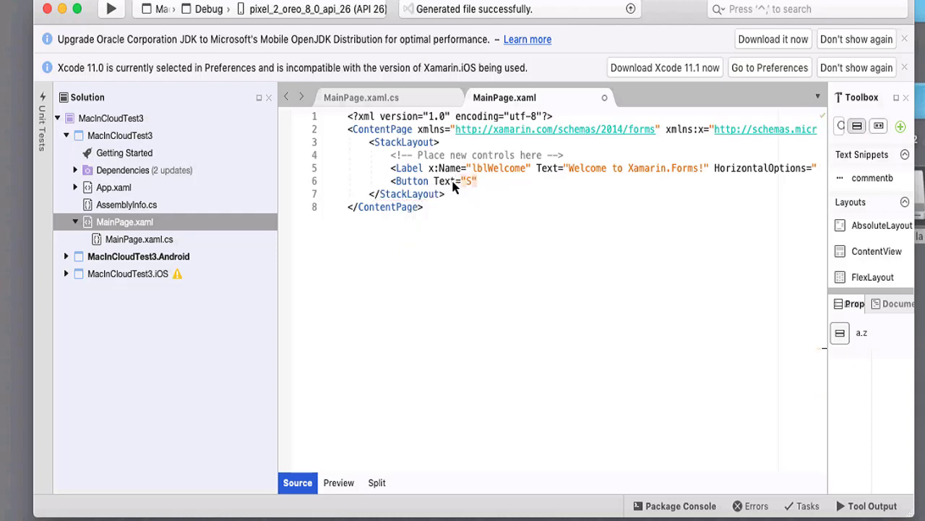
Add Clicked="smccClicked" to the SMCC button and close the element with />.
left_click(514, 186)
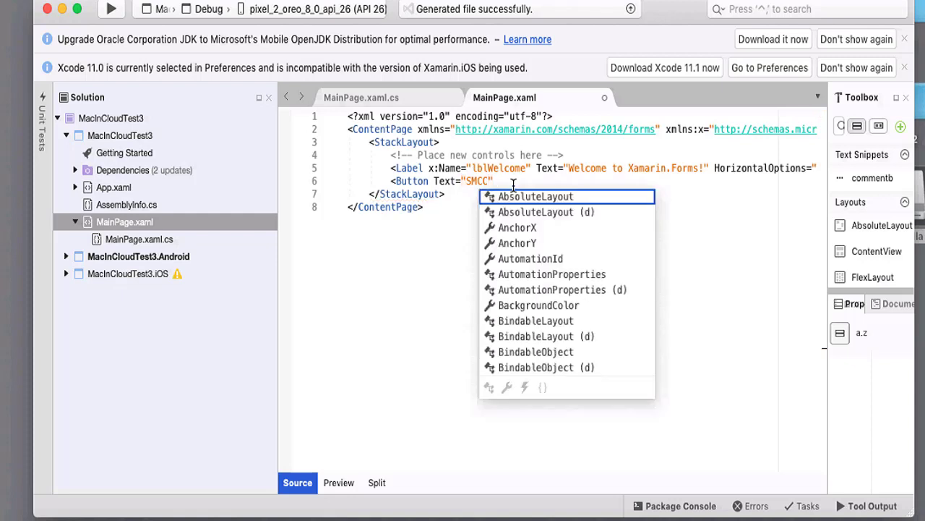
type("Clicked")
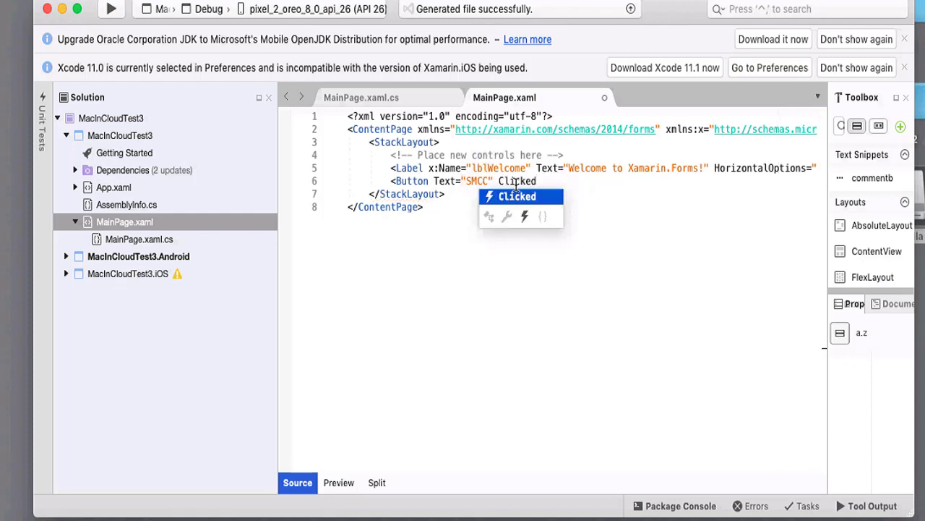
key("Return")
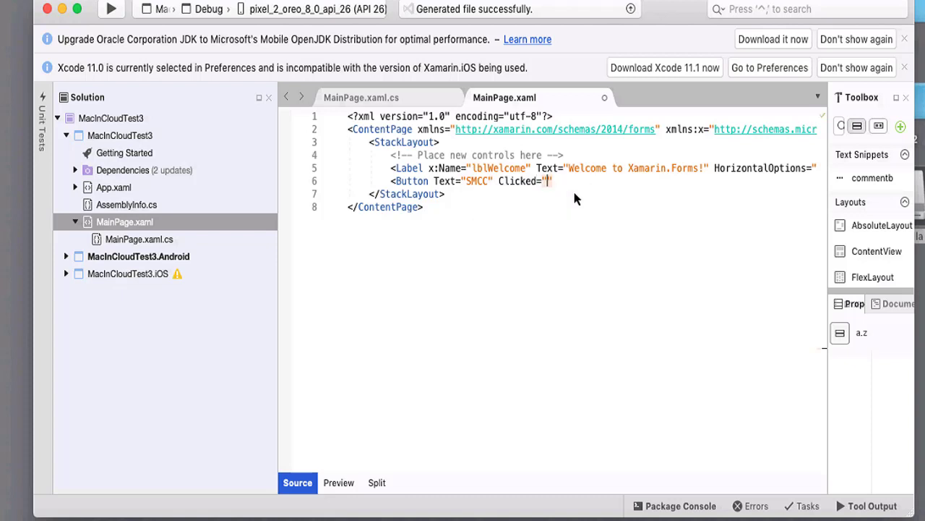
type("sm")
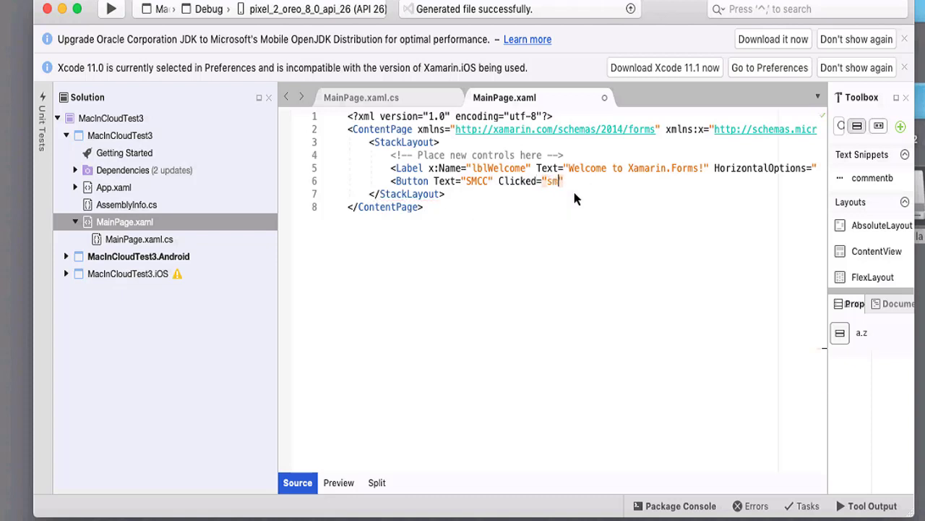
type("ccClicked\" ")
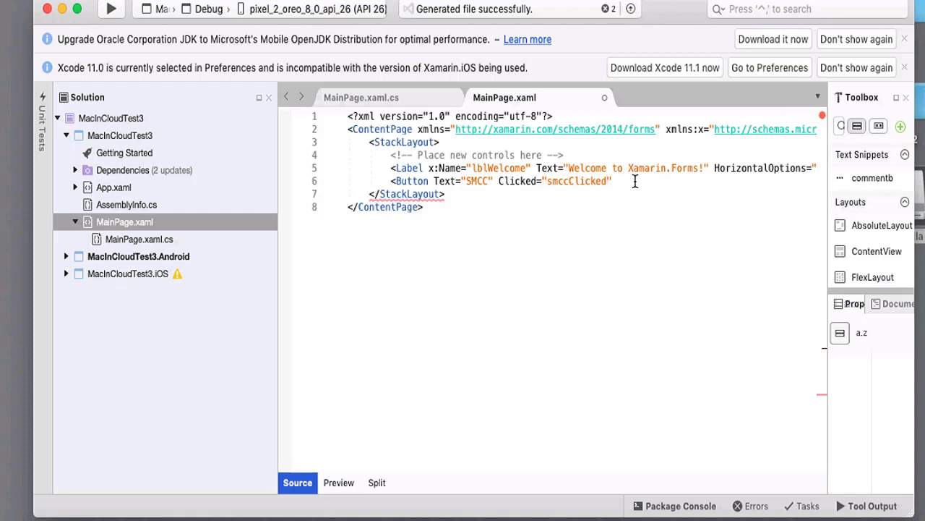
type("/>")
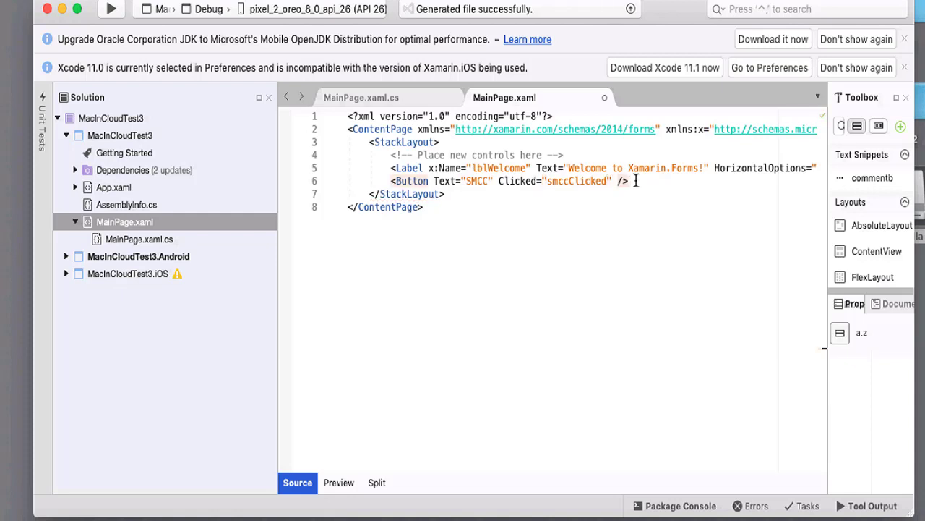
Build all projects of the MacInCloudTest3 solution.
left_click(639, 194)
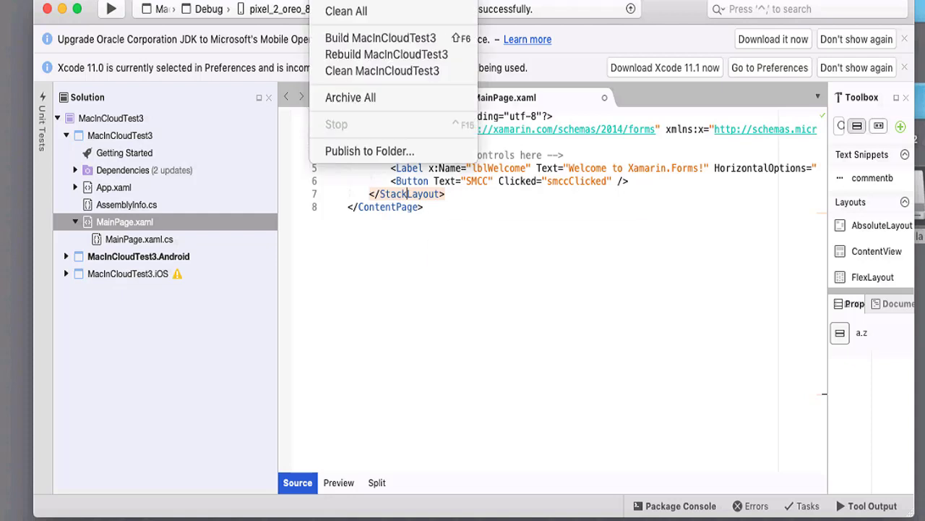
left_click(334, 4)
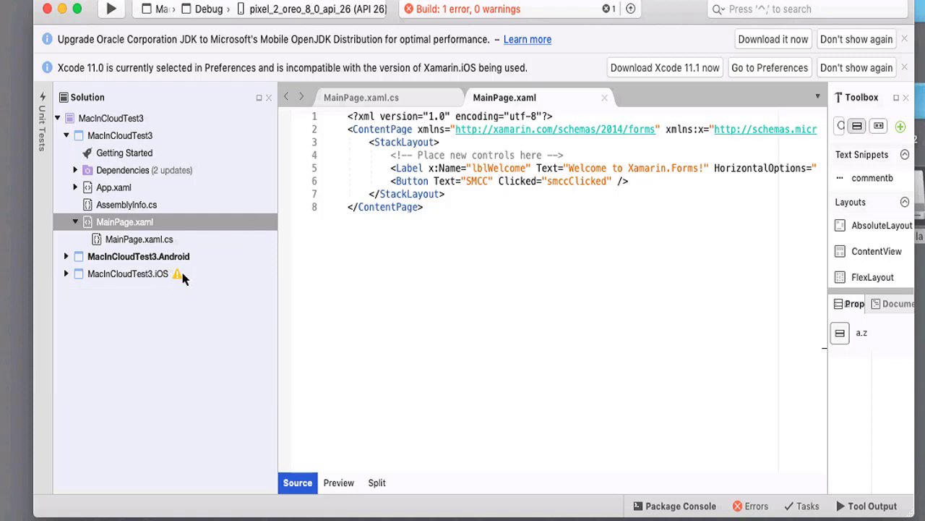
Set the linker behavior in the iOS project's iOS Build options to Link Framework SDKs Only and save the options.
mouse_move(177, 276)
right_click(150, 280)
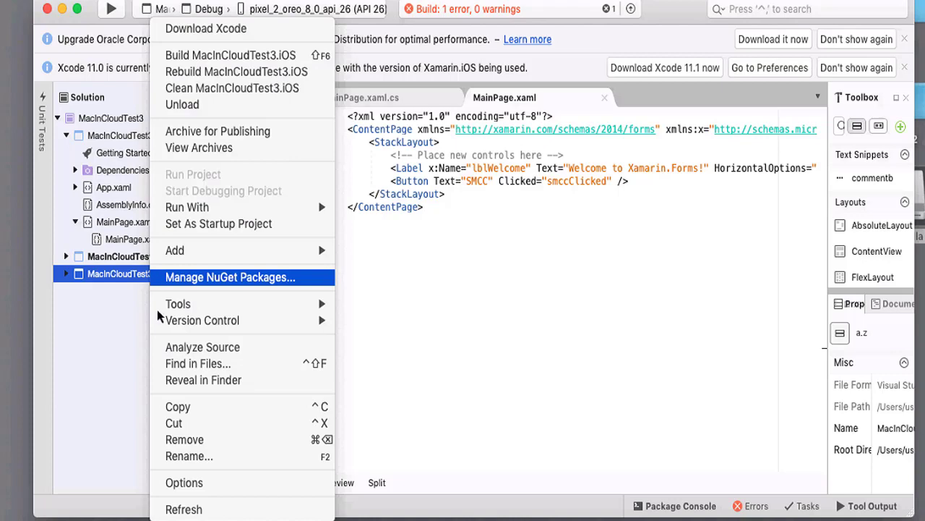
left_click(184, 482)
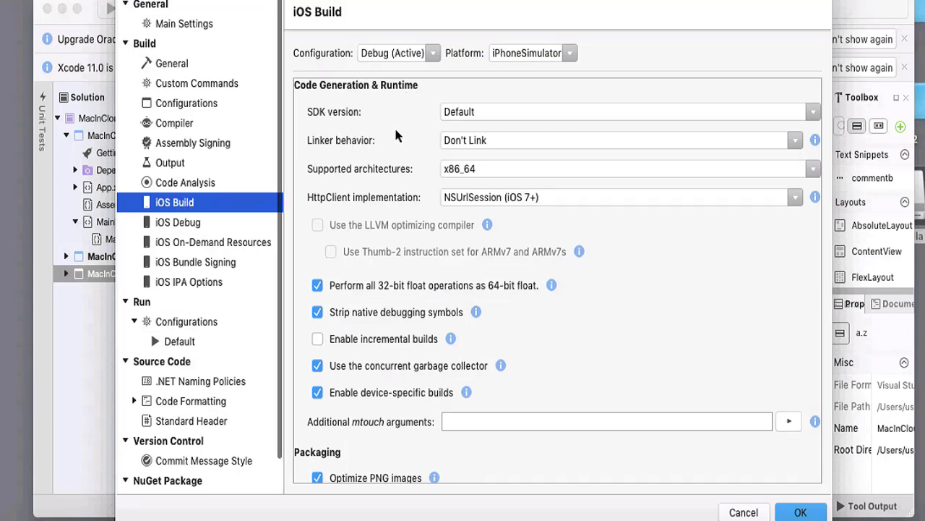
left_click(796, 140)
left_click(799, 143)
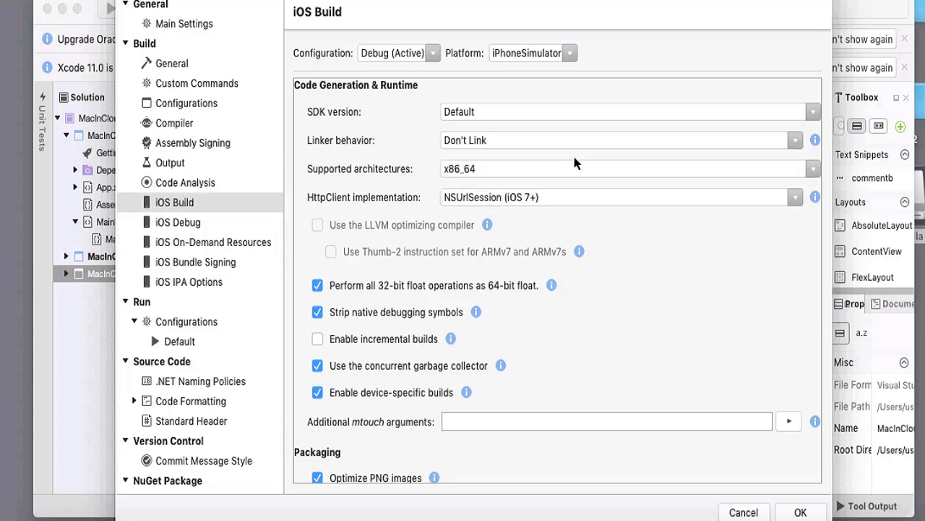
left_click(799, 142)
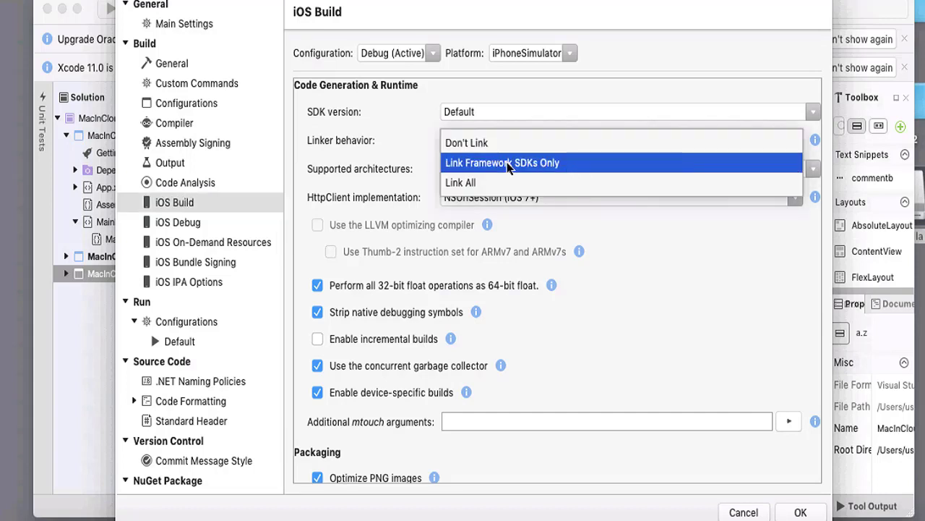
left_click(509, 166)
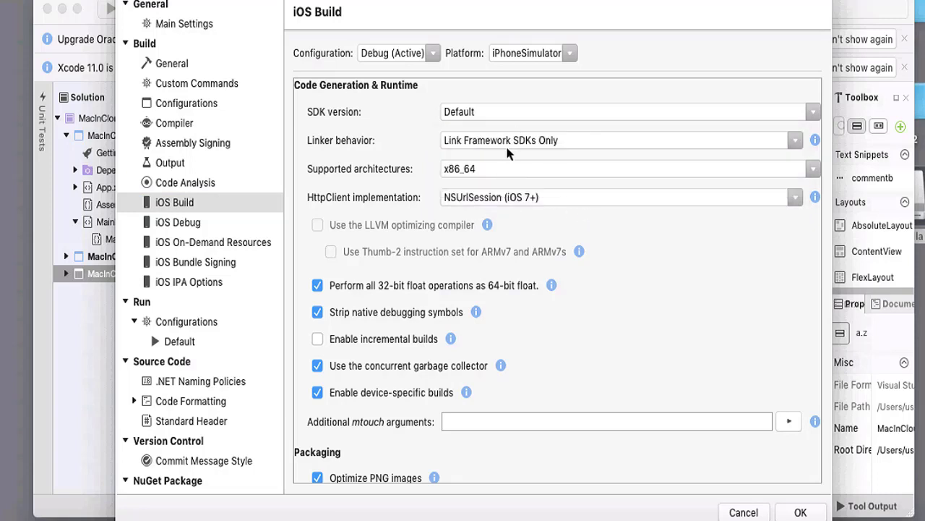
left_click(798, 145)
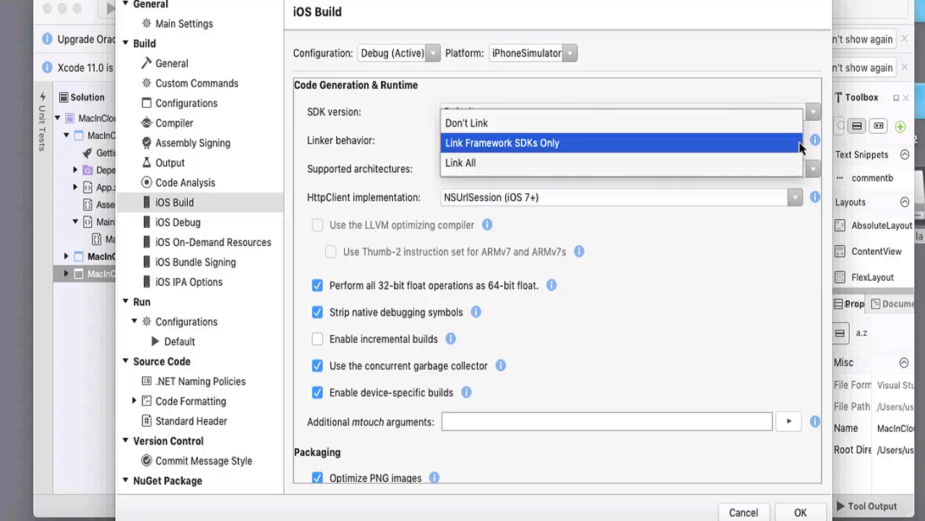
left_click(532, 145)
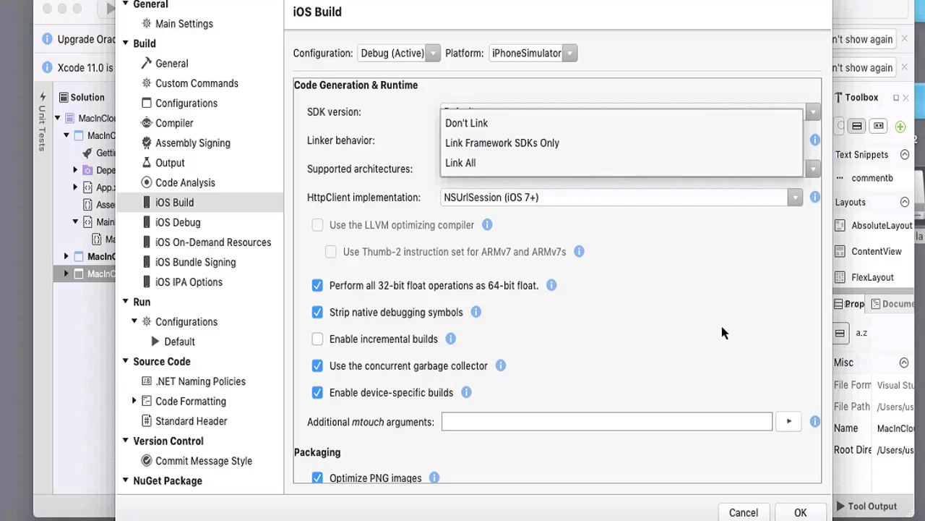
left_click(801, 512)
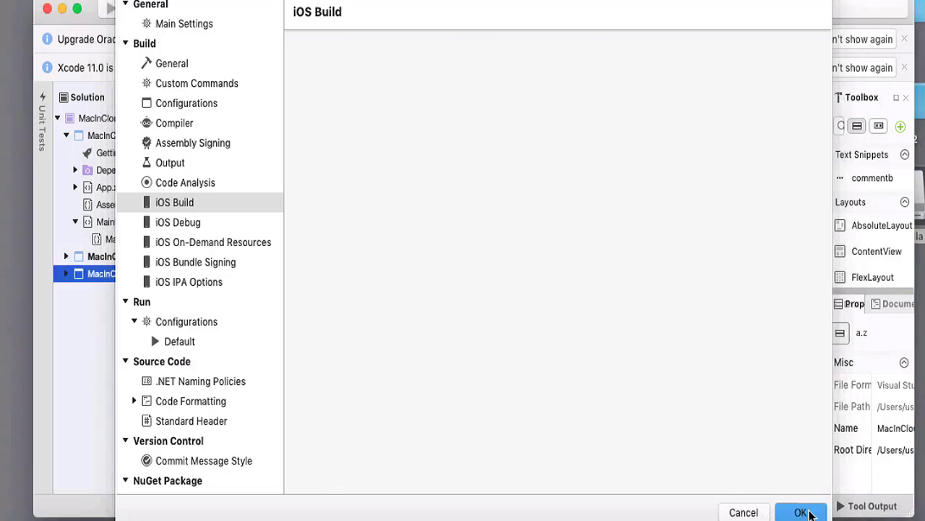
mouse_move(809, 509)
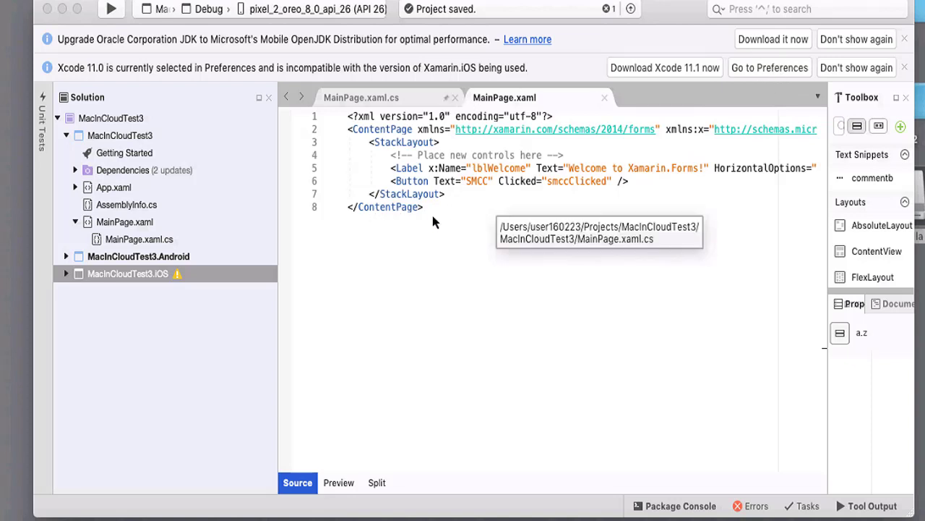
In MainPage.xaml.cs, begin a private void method named smccClicked below the MainPage constructor.
left_click(384, 98)
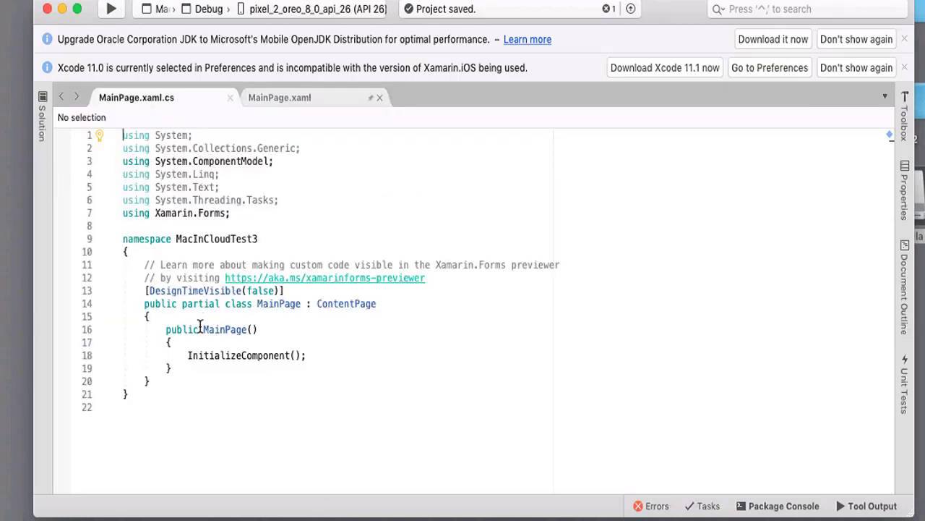
left_click(173, 368)
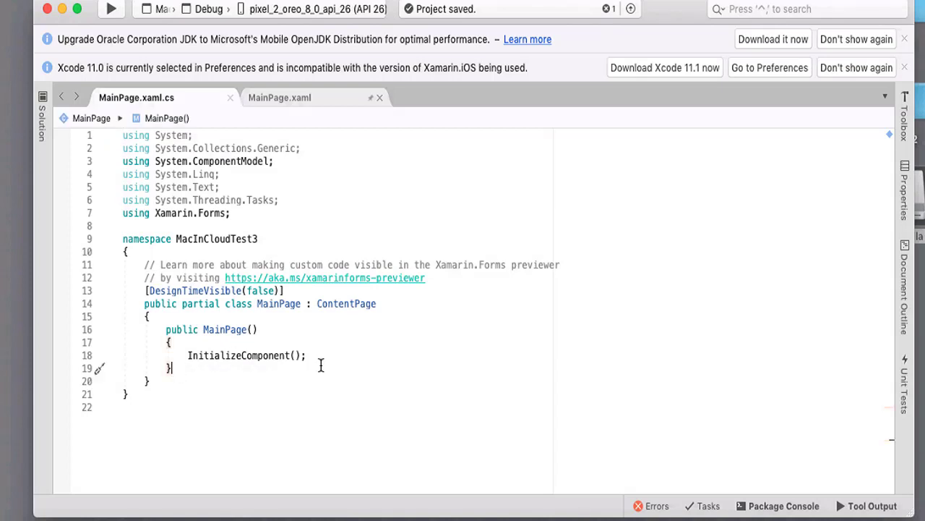
key("Return")
key("Return")
type("private ArrayTypeMismatchException")
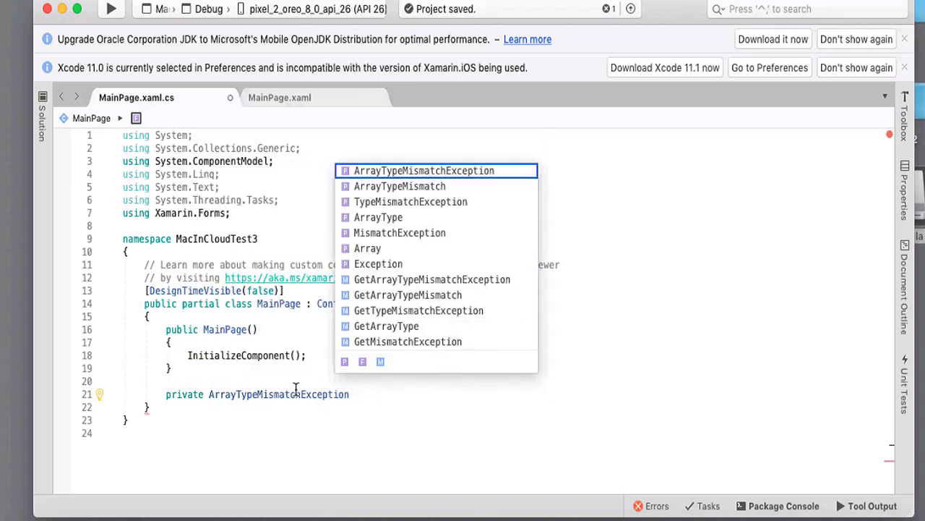
left_click_drag(354, 394, 215, 387)
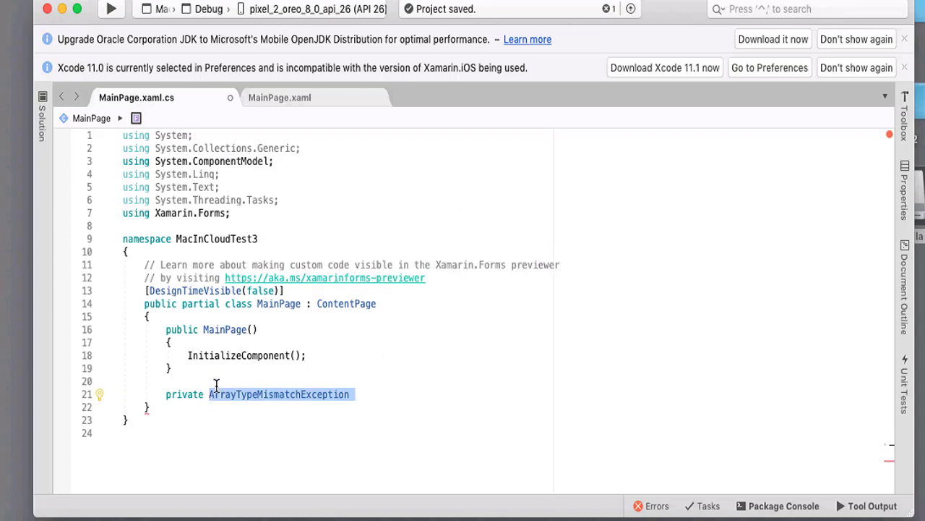
key("BackSpace")
type("void")
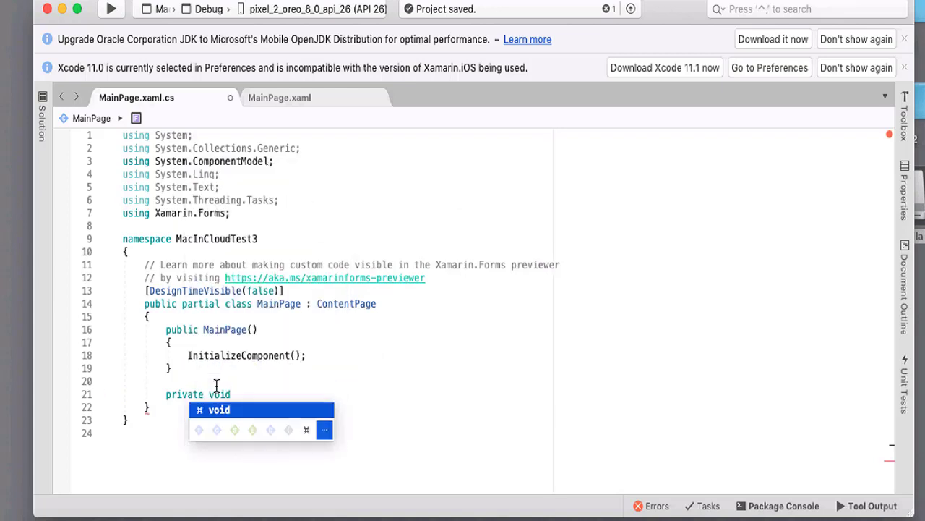
key("Escape")
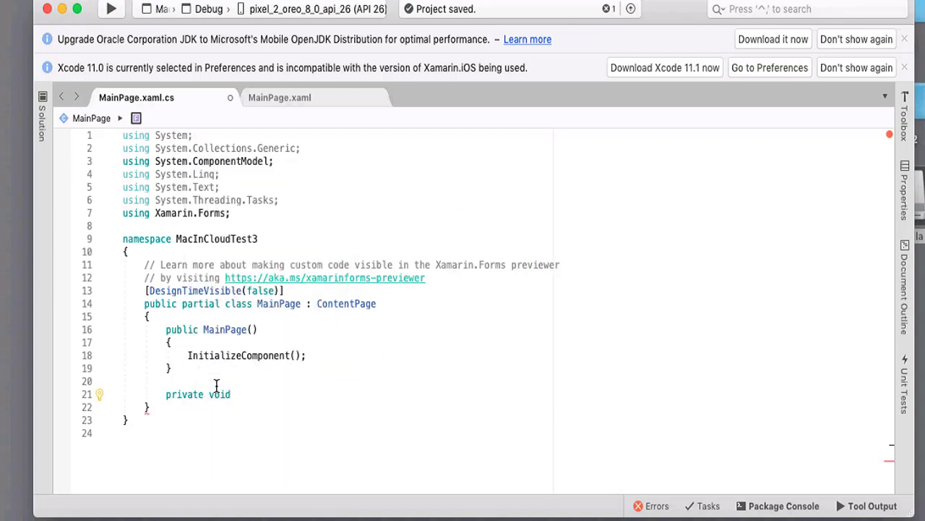
type("smccClicke")
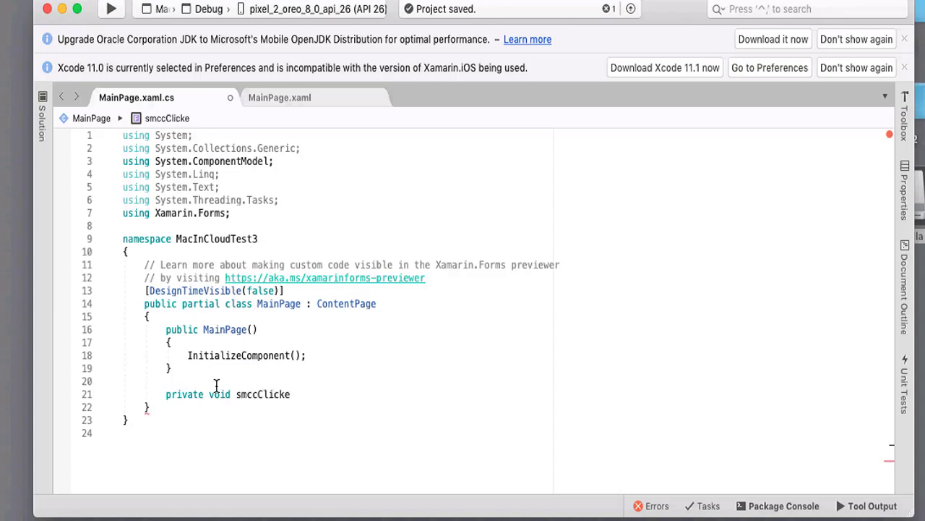
type("d")
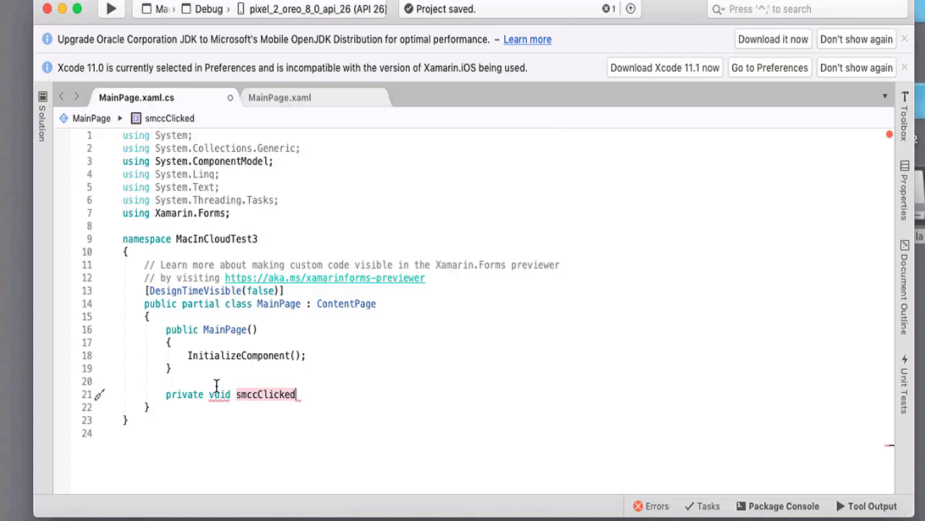
Give the smccClicked method the parameters object sender and EventArgs e, and add an empty body in braces.
type("(objec")
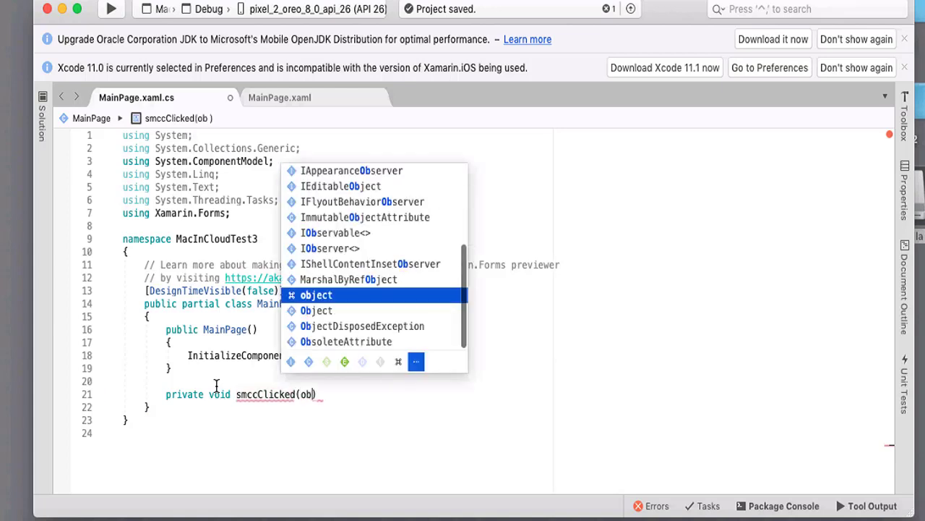
type("t se")
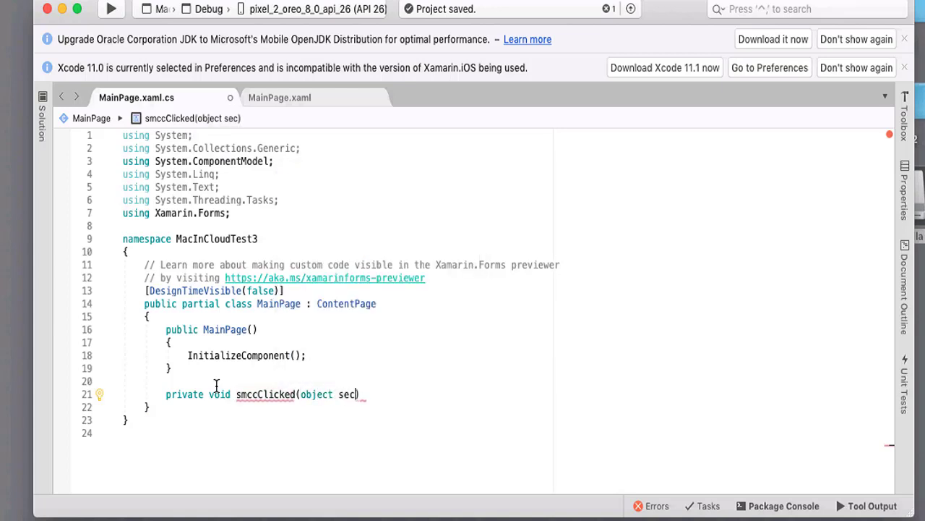
type("nder, ")
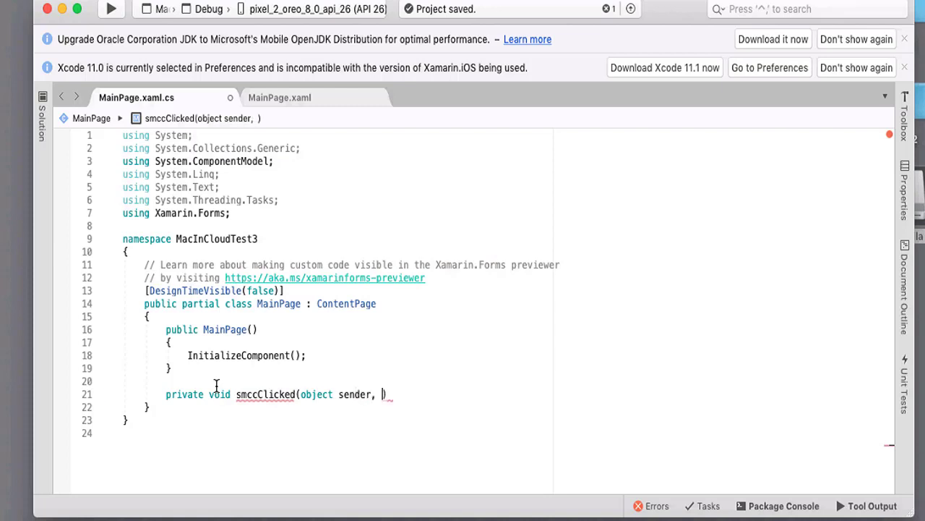
type("EventArg")
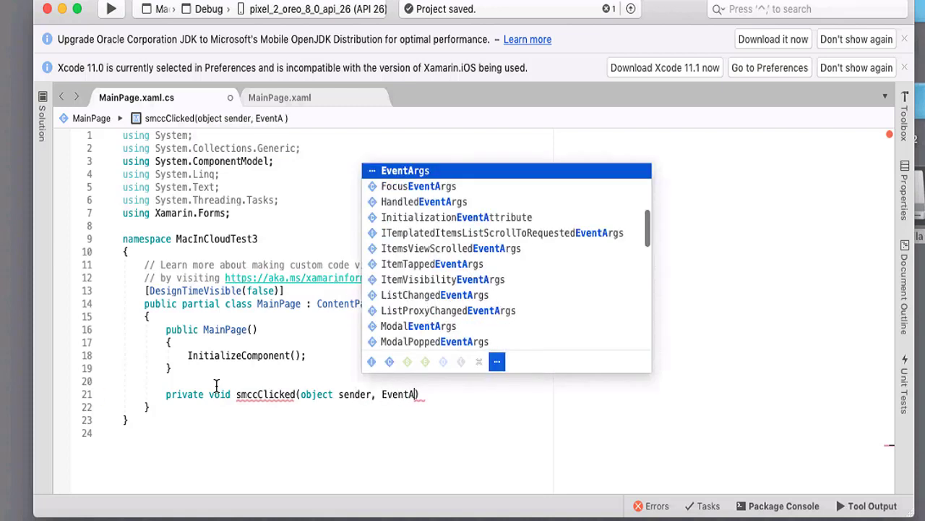
type("s e")
key("Escape")
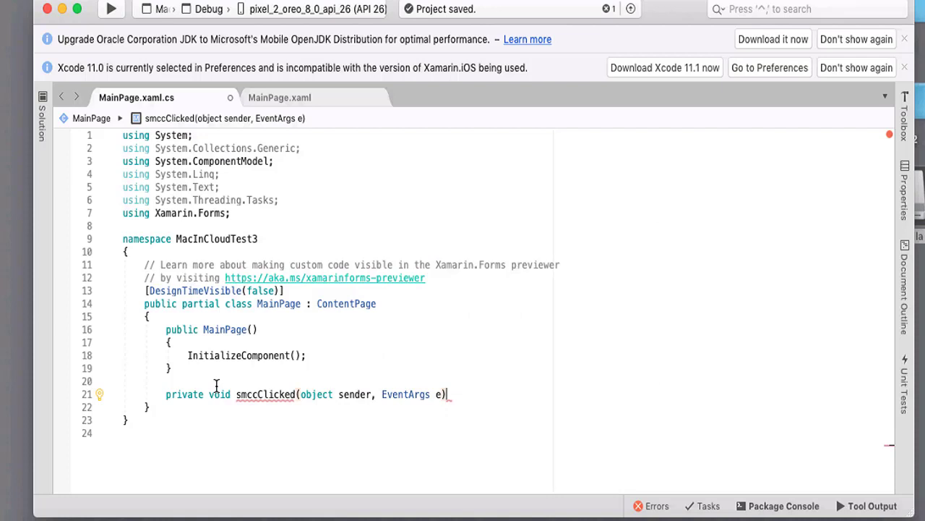
type("{")
key("Return")
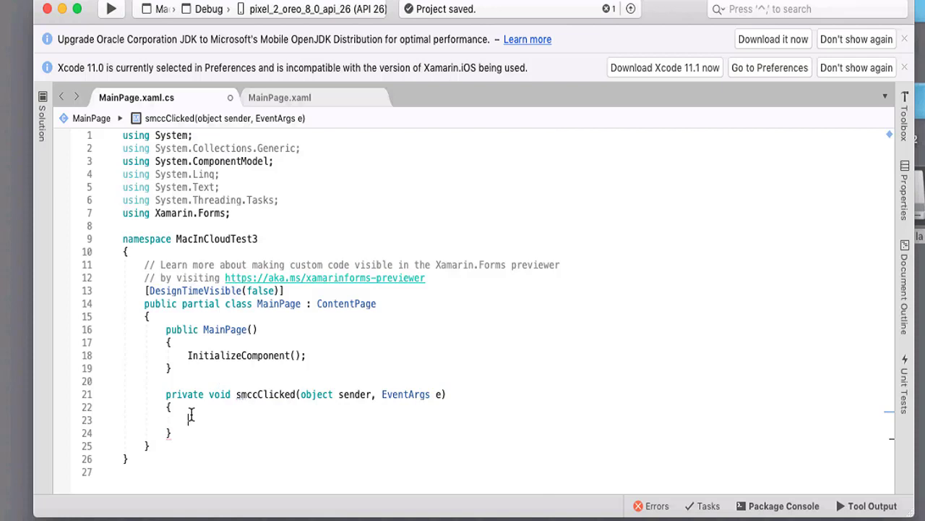
Inside smccClicked, add the statement lblWelcome.Text = "Welcome to South Mountain";.
type("lblW")
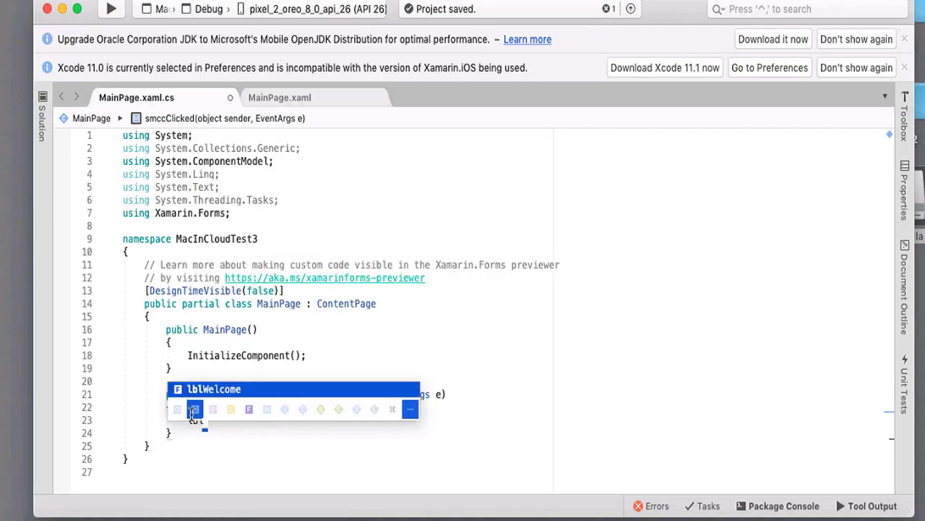
type("elcome")
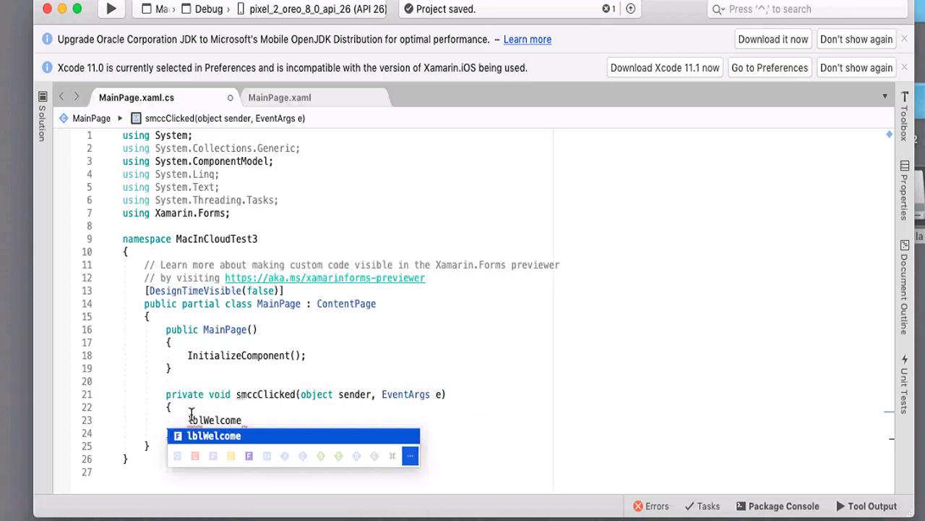
type(".Tex")
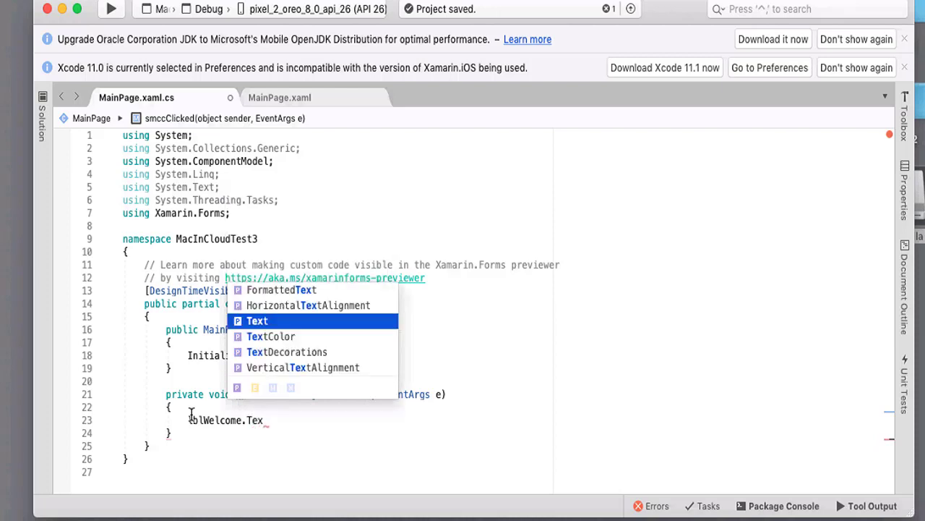
type("t = ")
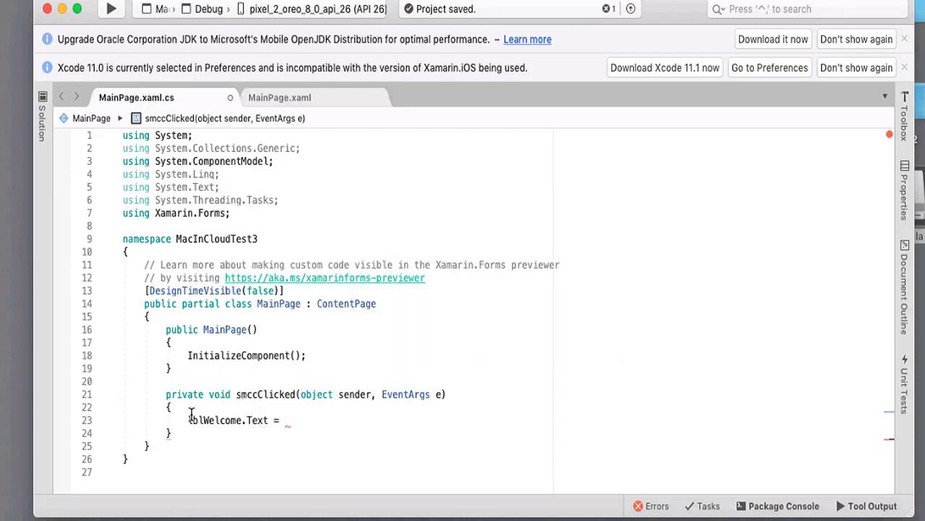
type("\"Welcome to South Mountain\"")
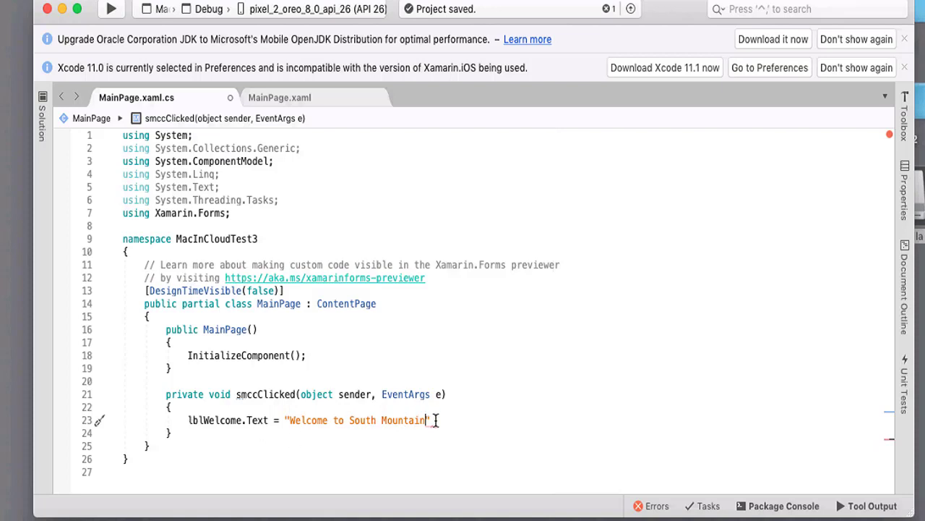
mouse_move(427, 420)
type(";")
Show the collapsed Solution pad and dock it beside the code editor.
left_click(42, 119)
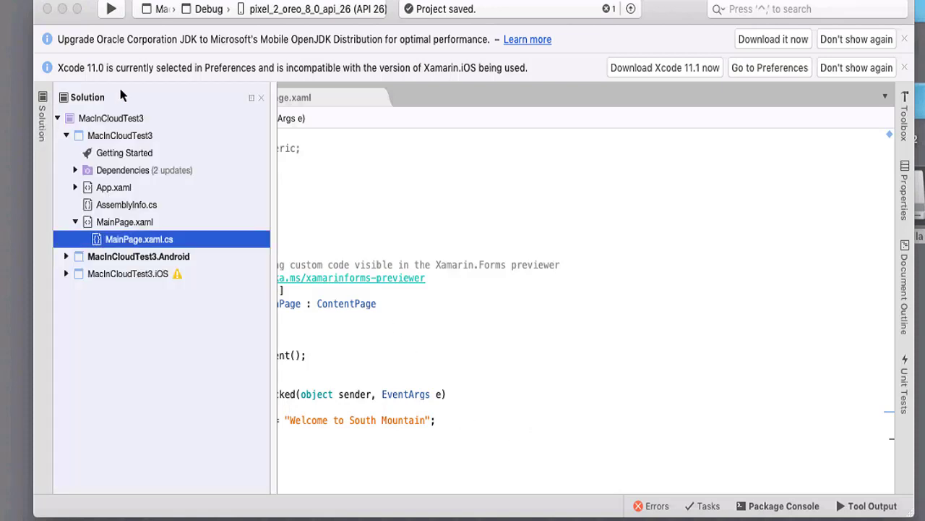
left_click(250, 98)
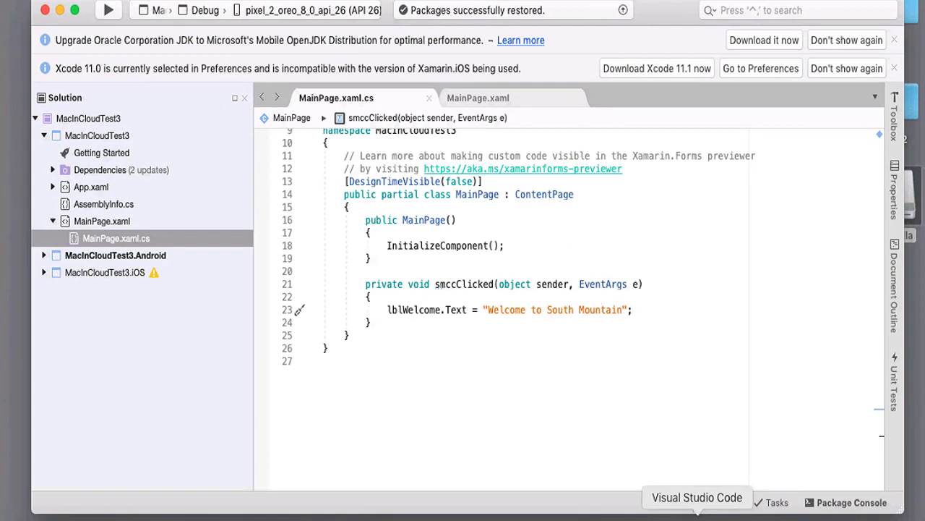
Open the Android SDK Manager and check the Android SDK, Android NDK and Java SDK locations.
left_click(484, 0)
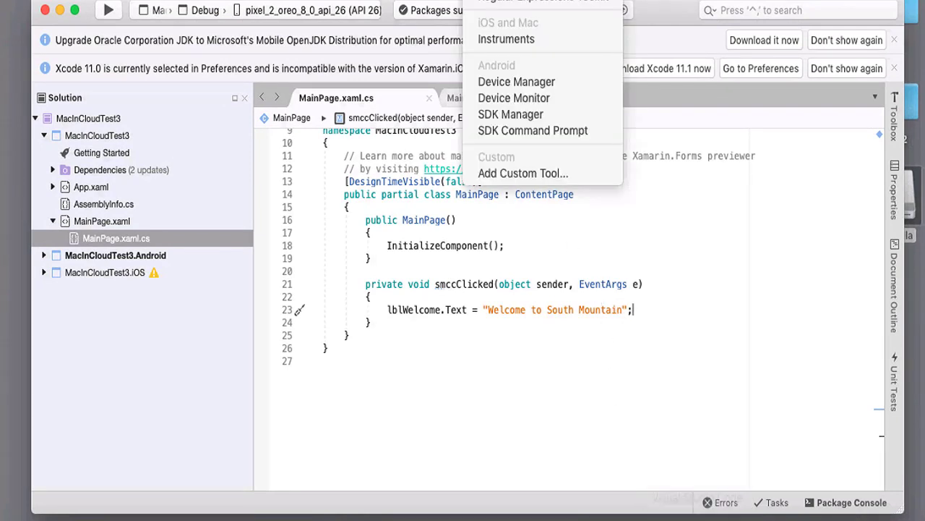
left_click(527, 116)
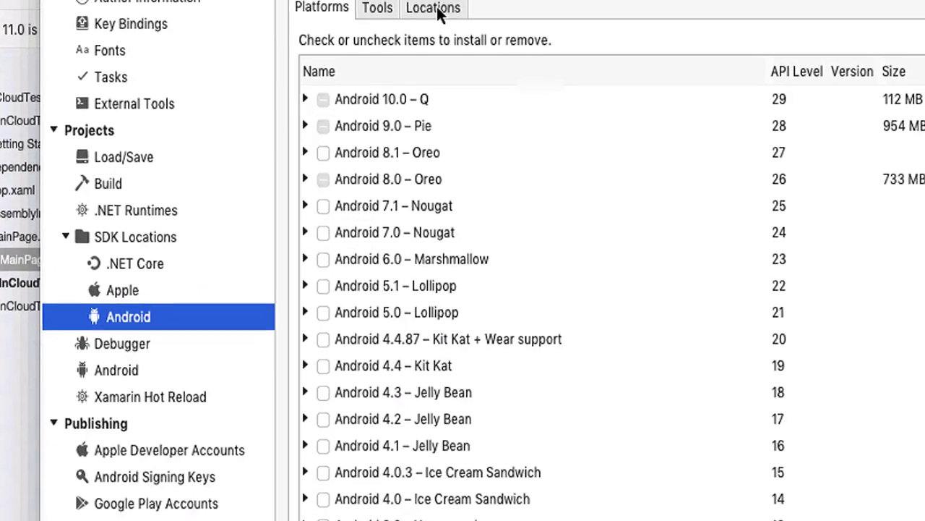
left_click(409, 46)
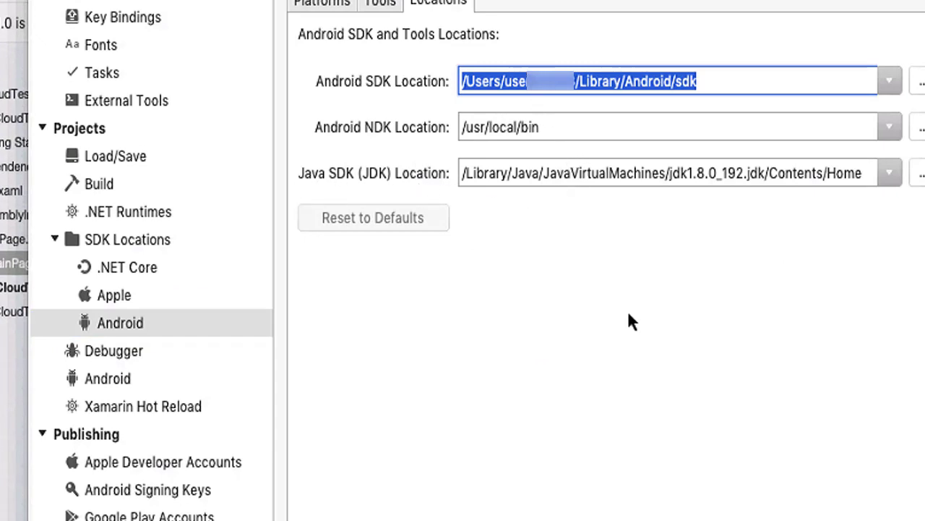
left_click(706, 81)
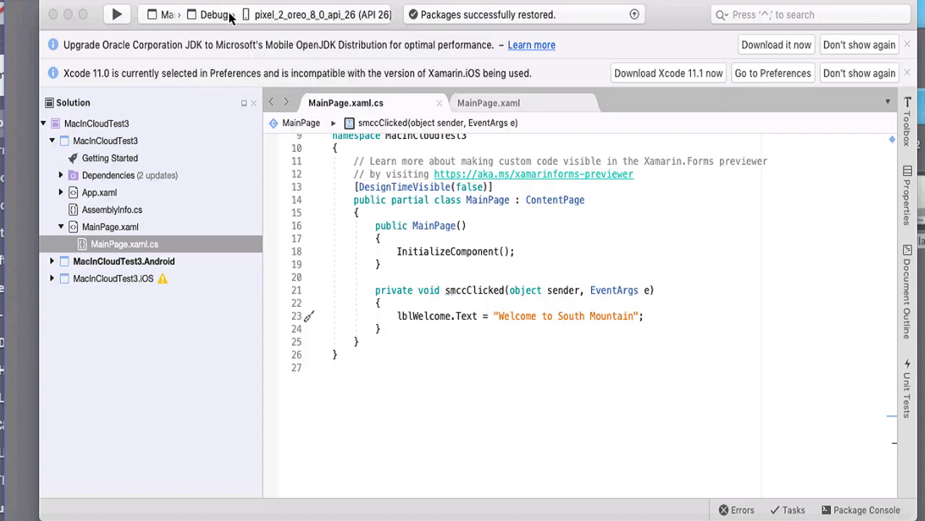
Open the Android Device Manager and review the settings for a new virtual device without creating one.
left_click(340, 18)
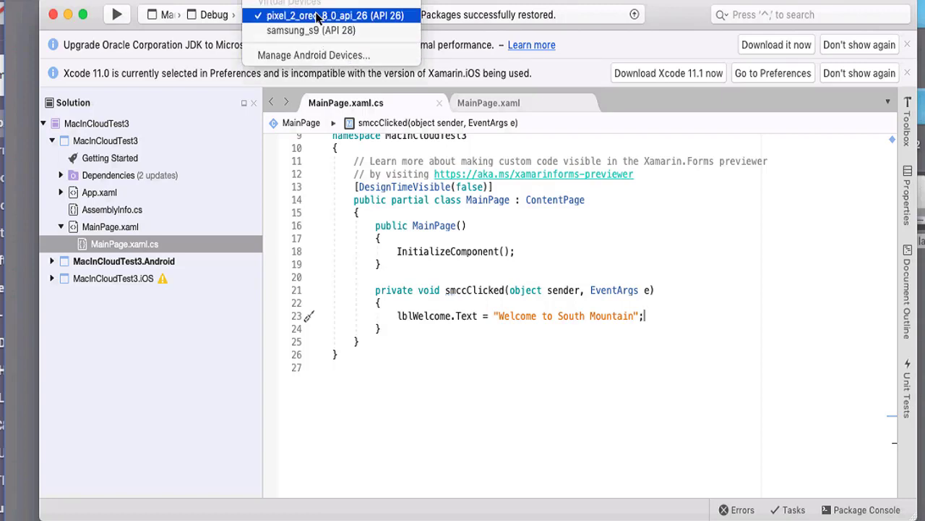
left_click(323, 54)
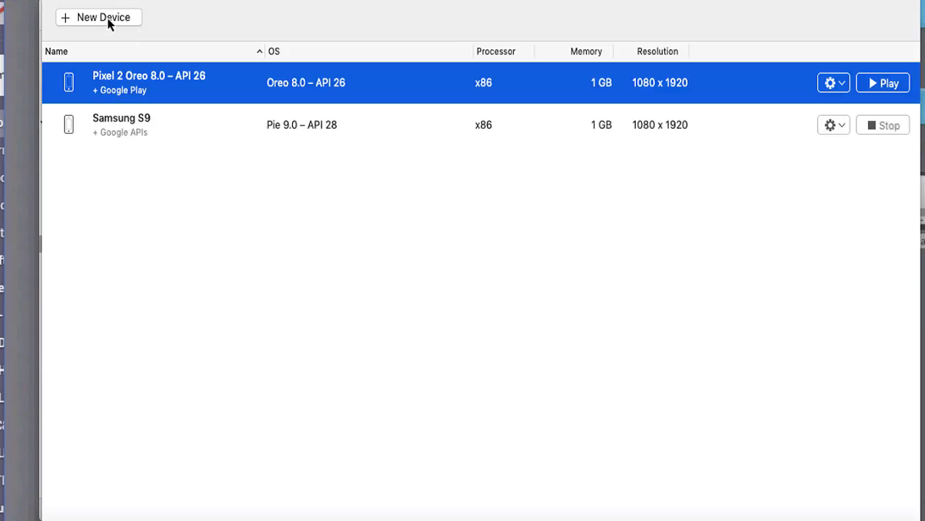
left_click(108, 22)
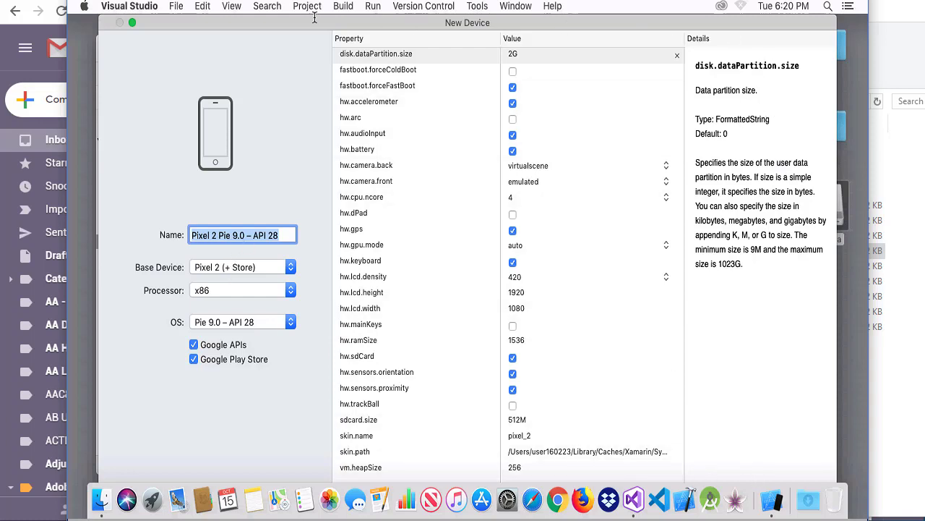
left_click(133, 23)
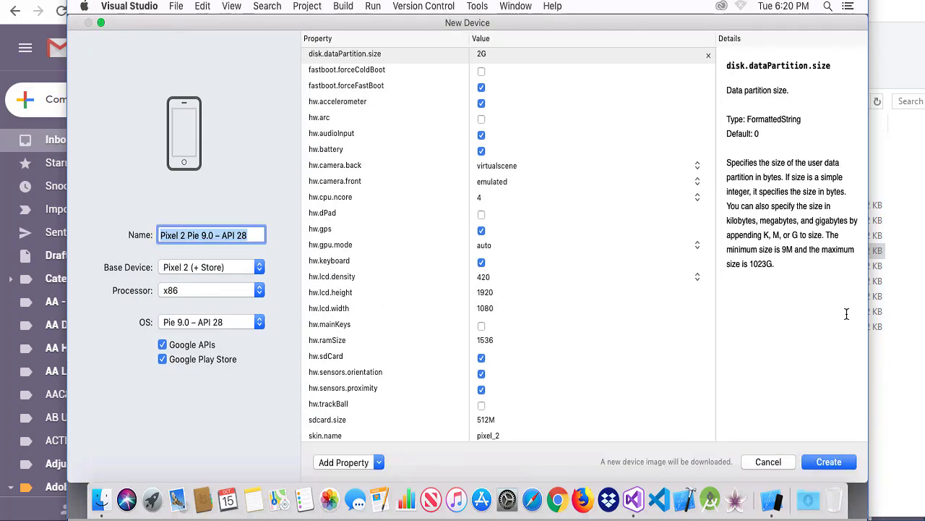
left_click(833, 464)
left_click(774, 462)
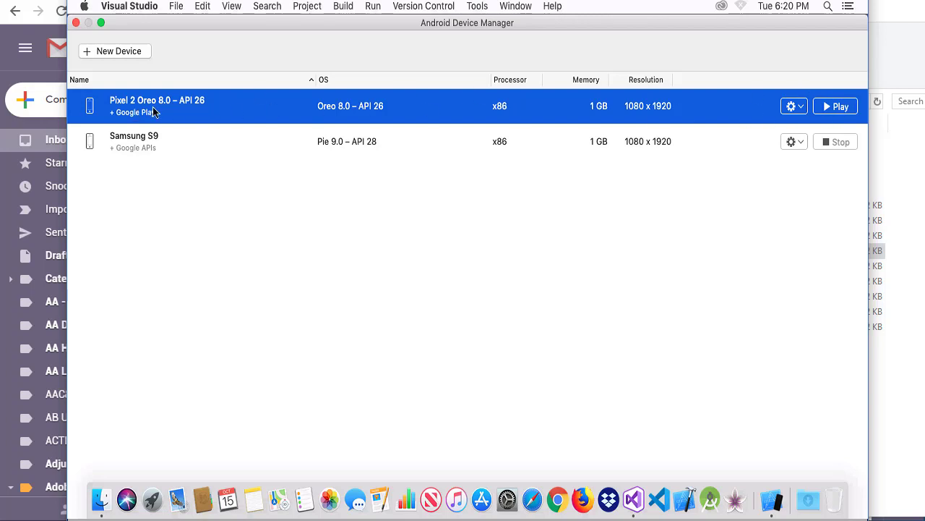
Start the Pixel 2 Oreo 8.0 – API 26 emulator, close the device manager and dismiss the GPU driver notice.
left_click(839, 106)
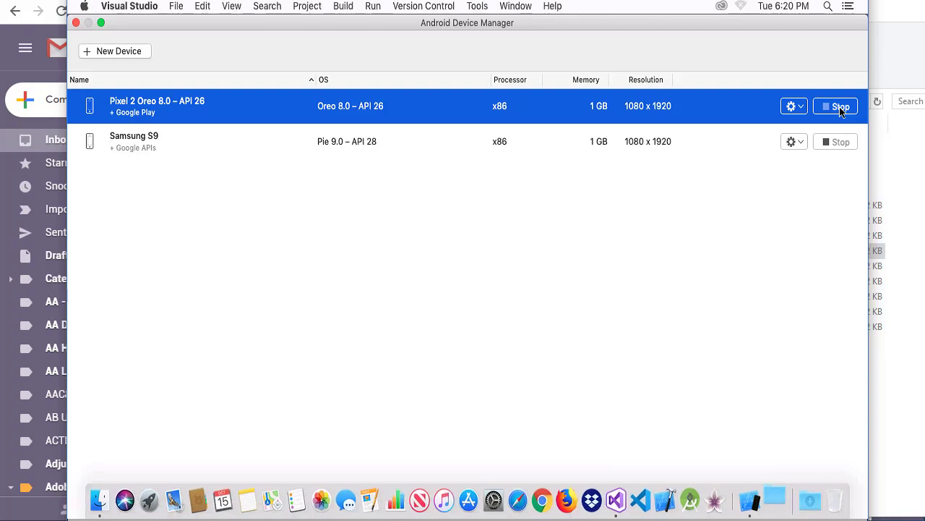
left_click(76, 25)
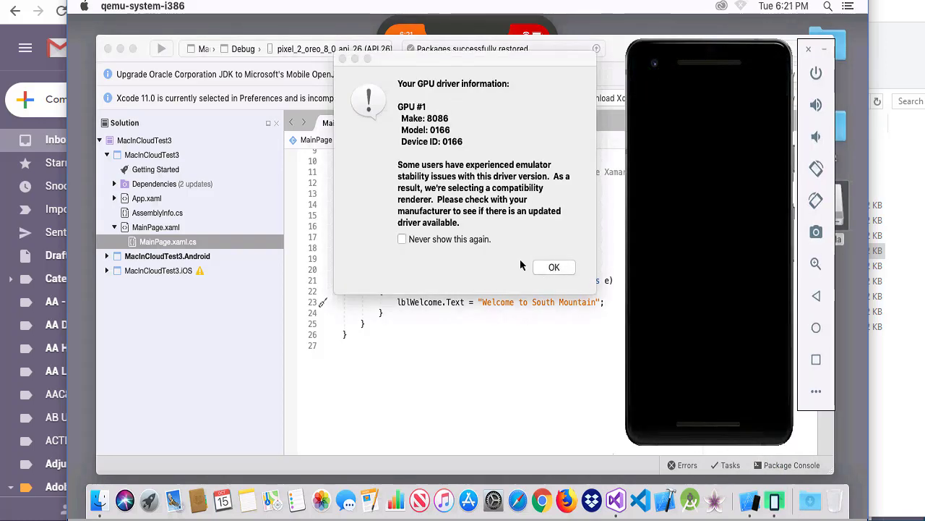
left_click(554, 268)
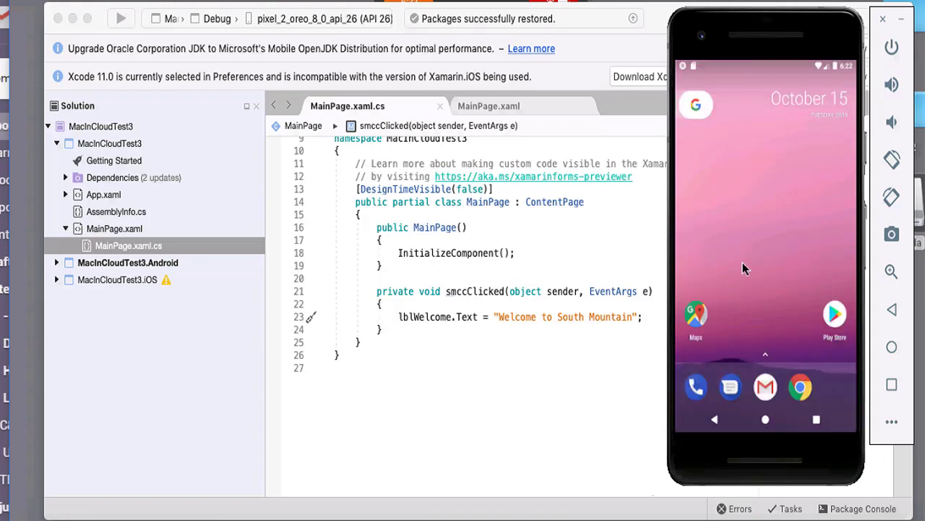
Run the Android project on the Pixel 2 emulator, test the app's SMCC button, and stop debugging.
left_click(553, 245)
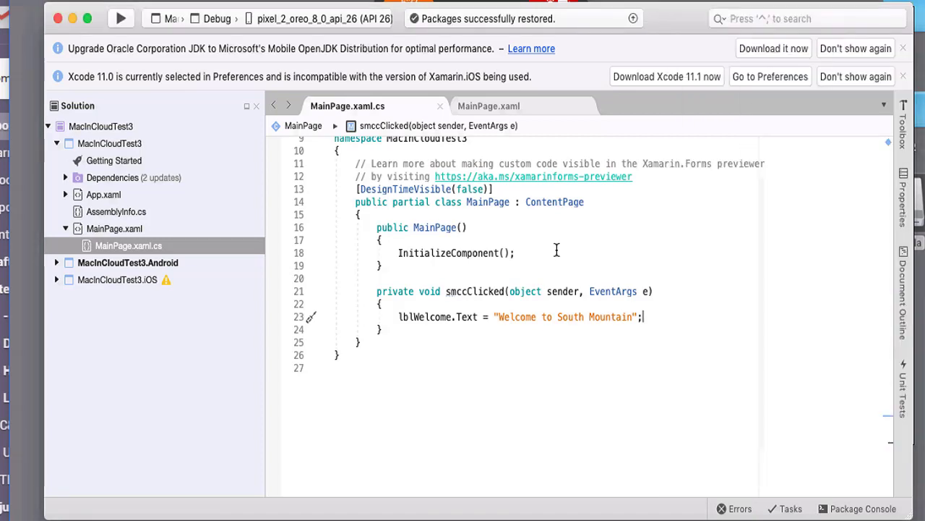
left_click(122, 22)
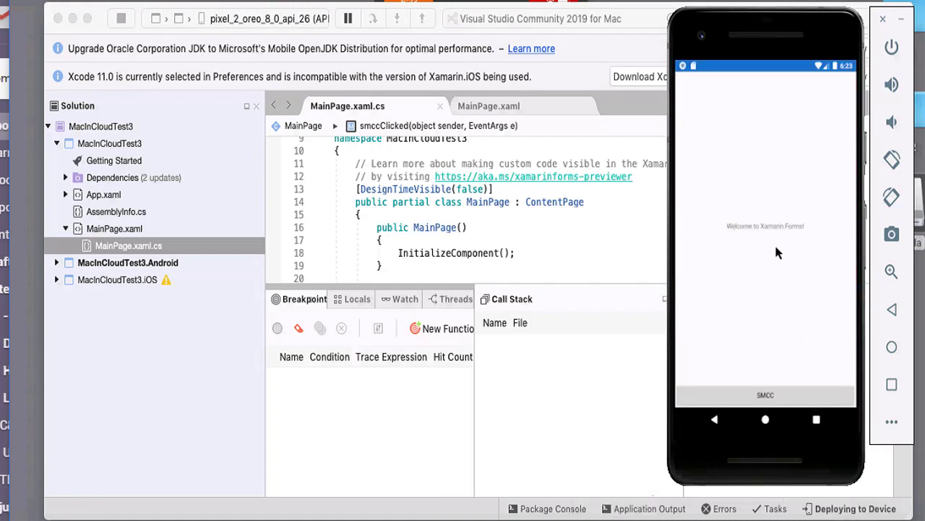
left_click(768, 397)
left_click(121, 21)
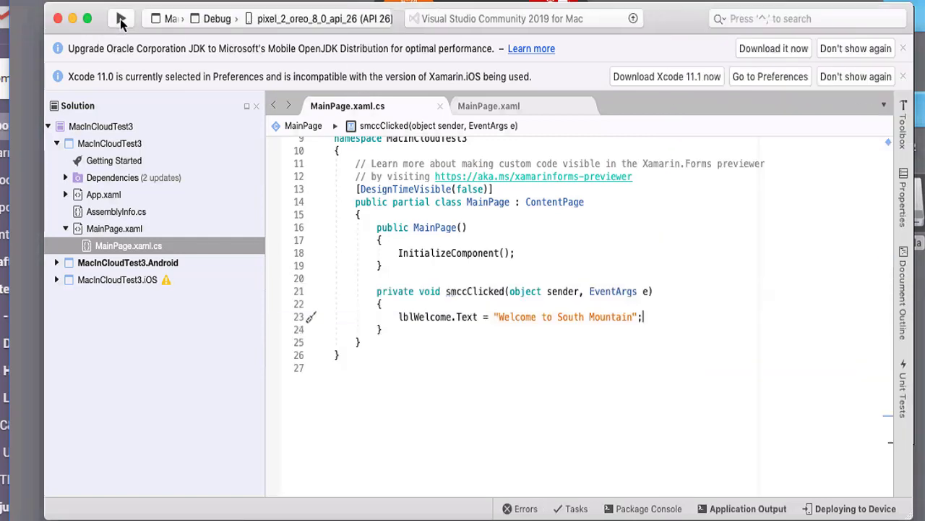
Set MacInCloudTest3.iOS as the startup project and reselect MainPage.xaml.cs in the solution.
left_click(130, 279)
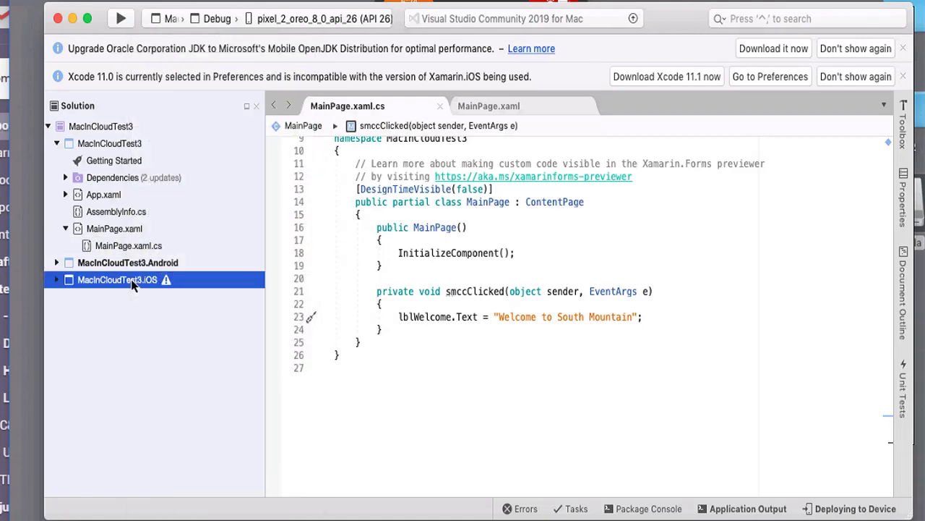
right_click(131, 279)
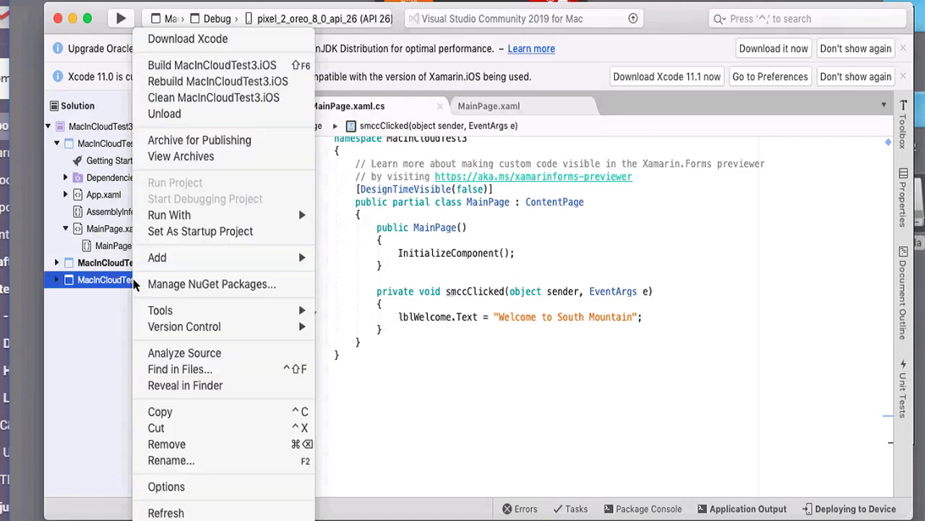
left_click(177, 232)
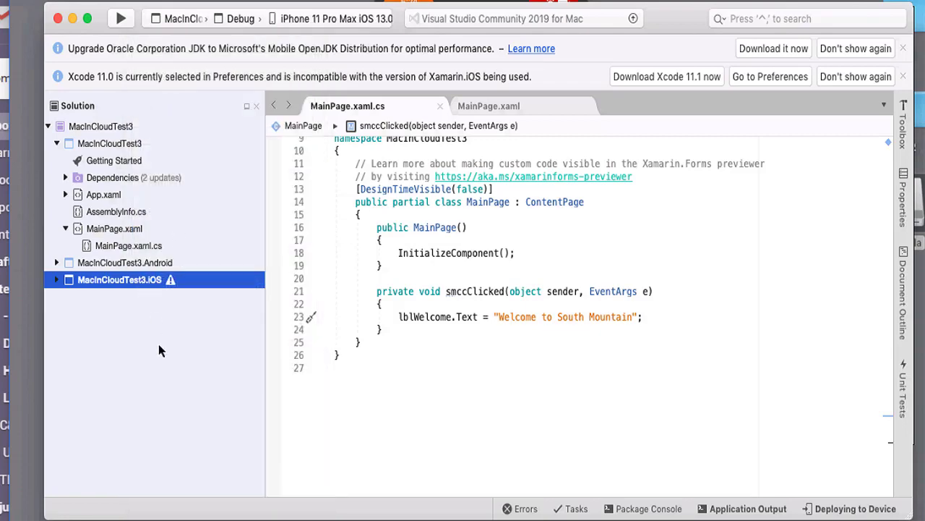
left_click(156, 246)
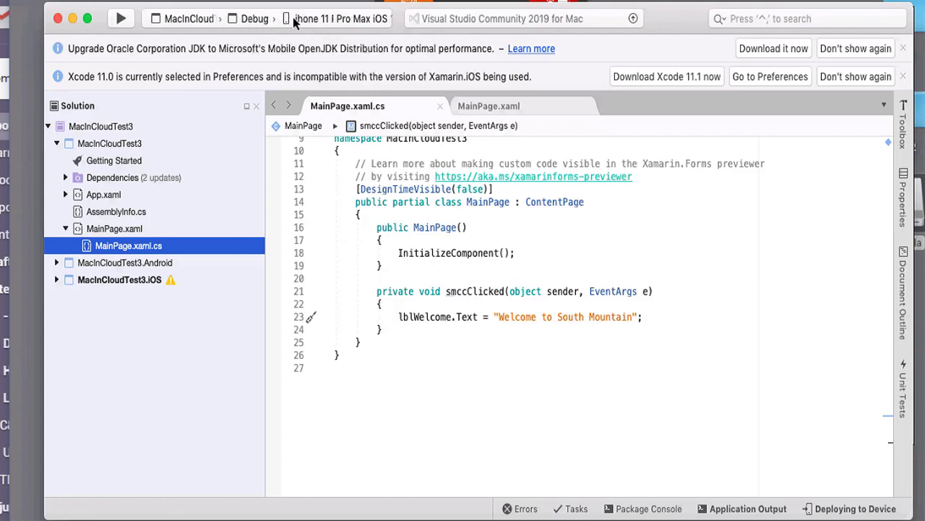
Choose the iPhone 11 Pro Max iOS 13.0 simulator as the target device and start debugging the iOS project.
left_click(336, 19)
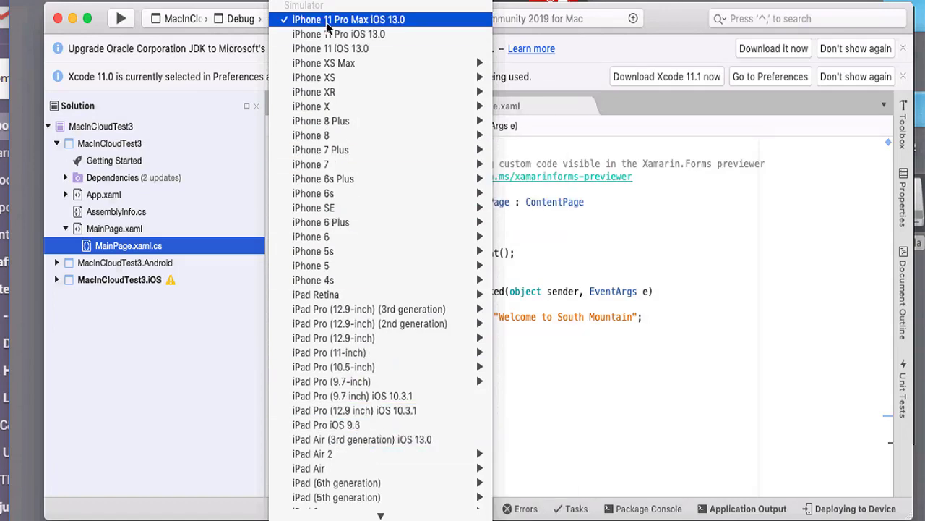
mouse_move(329, 136)
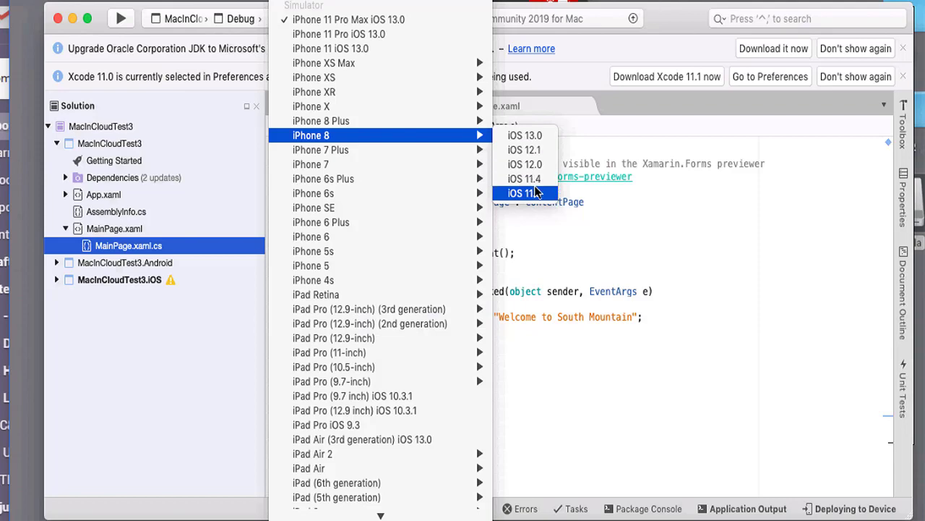
left_click(319, 20)
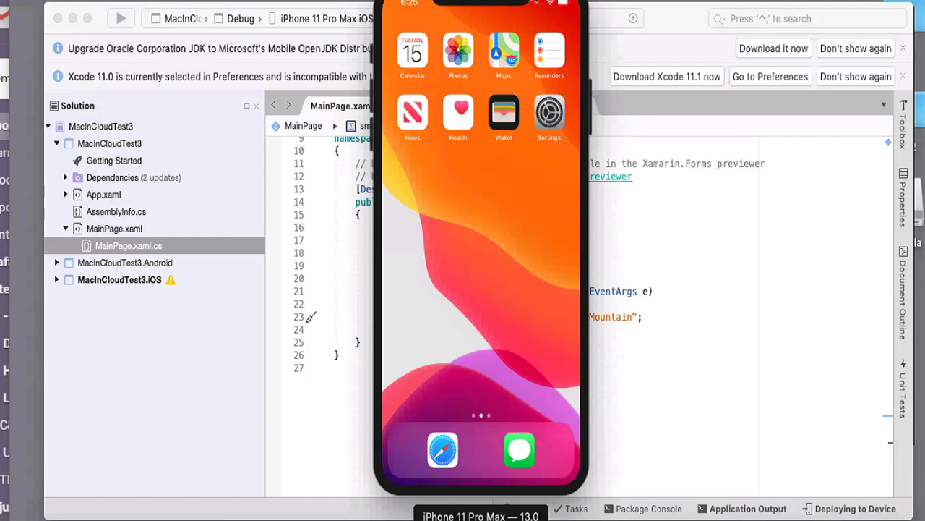
left_click(293, 456)
left_click(121, 19)
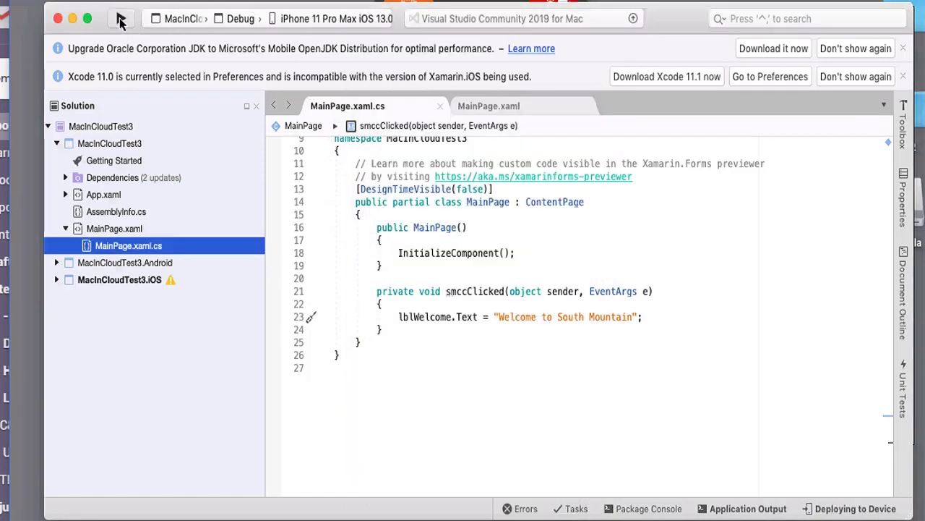
left_click(737, 508)
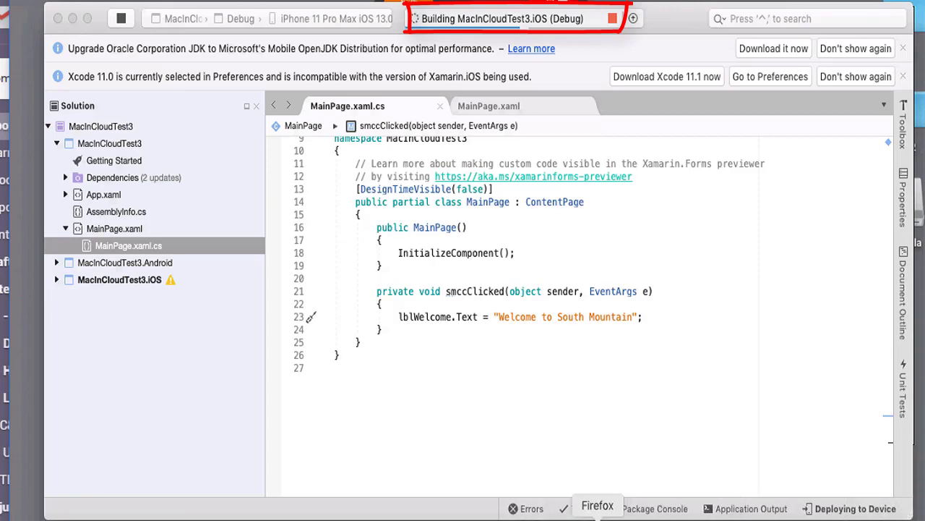
Bring up the iPhone simulator, hide the Android emulator, and move the simulator to its place beside the code.
left_click(842, 517)
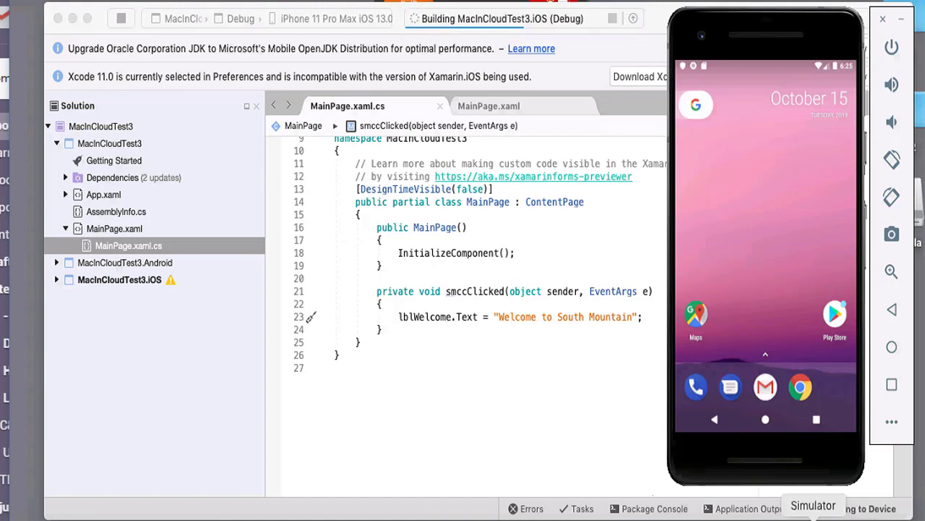
left_click(813, 517)
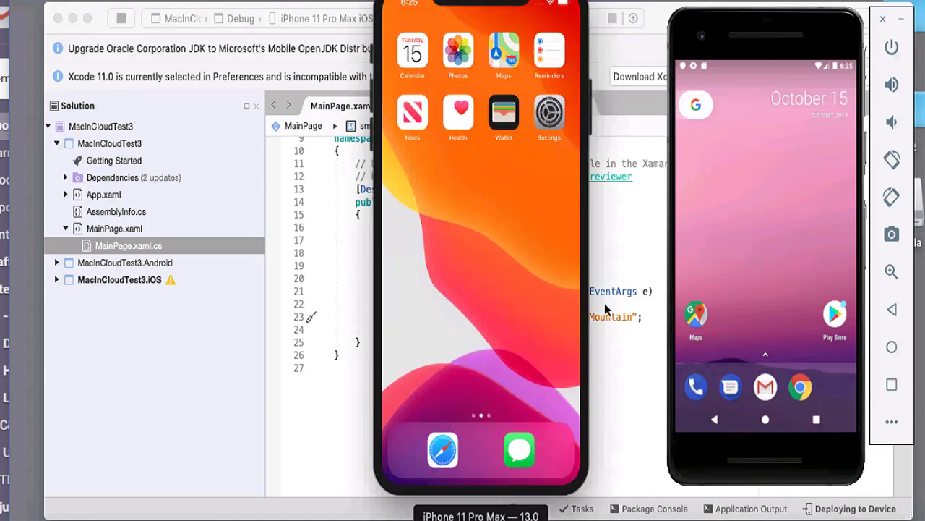
right_click(859, 515)
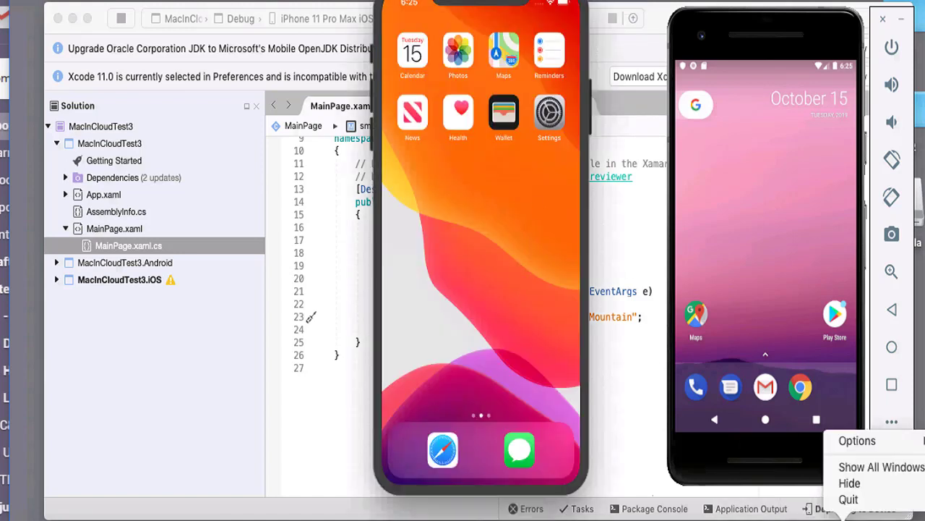
left_click(850, 483)
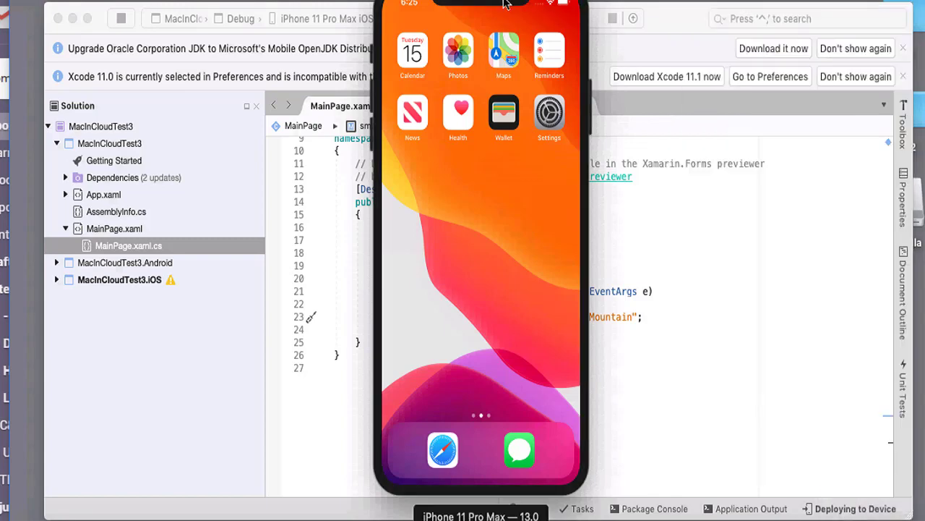
left_click_drag(505, 3, 735, 0)
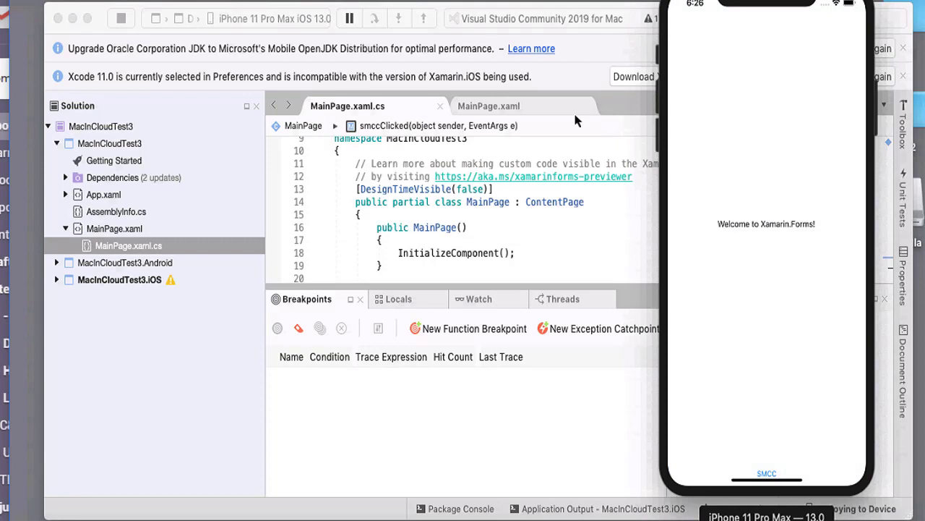
Test the SMCC button in the app on the iPhone simulator and stop debugging.
left_click(767, 474)
left_click(768, 476)
left_click(120, 20)
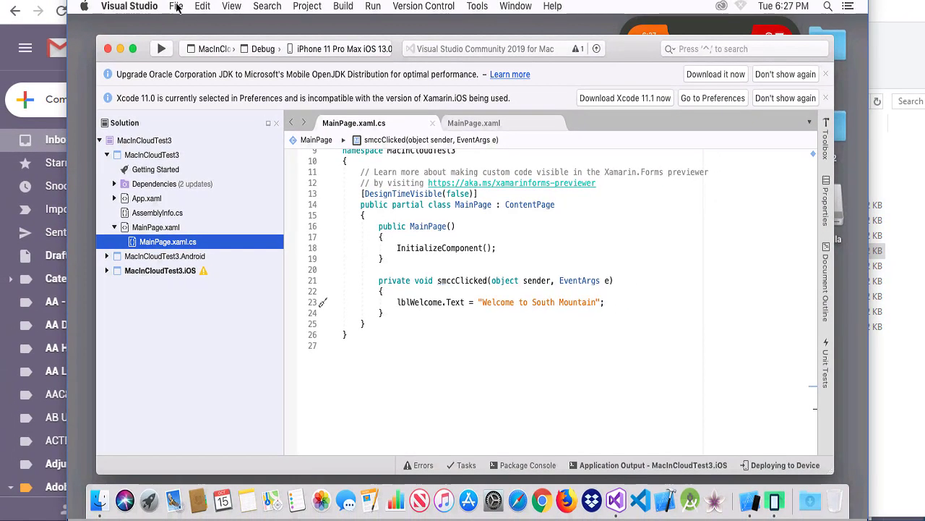
Quit Visual Studio, the iOS Simulator and the hidden Android emulator.
left_click(176, 7)
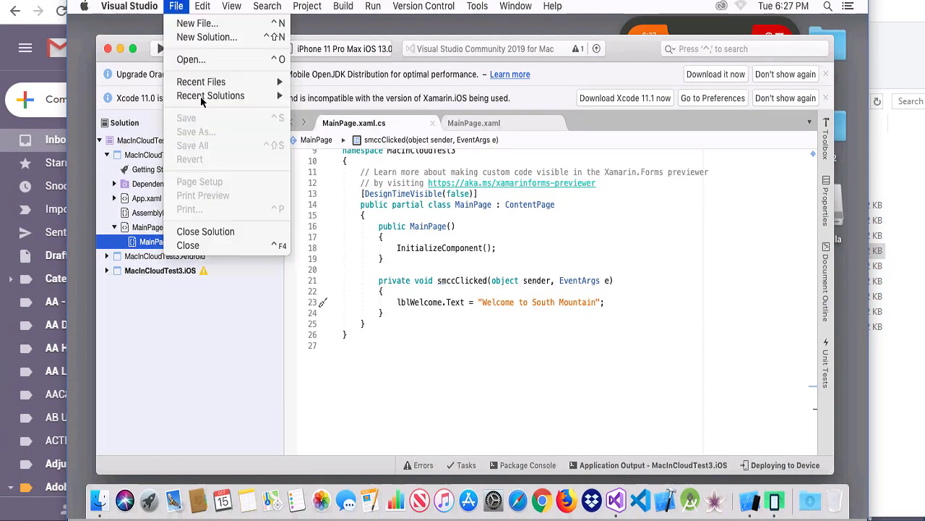
mouse_move(141, 9)
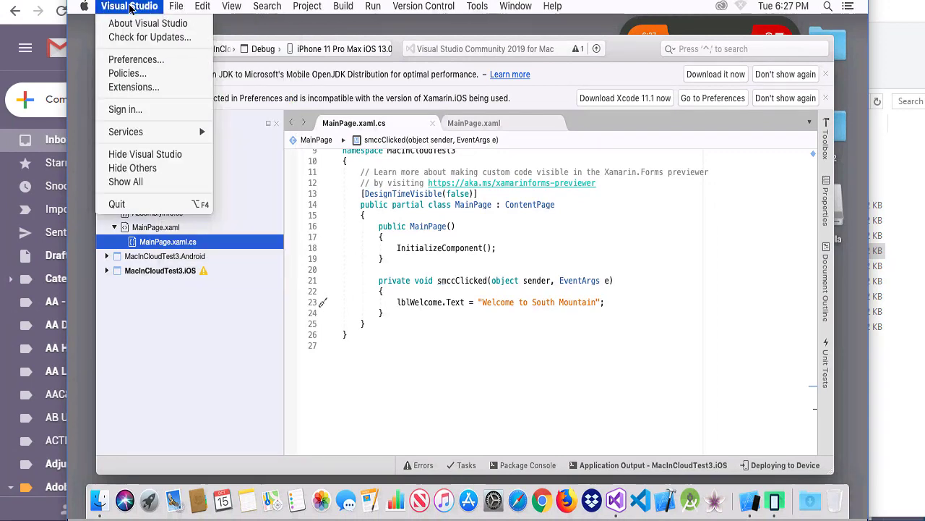
left_click(145, 205)
left_click(112, 7)
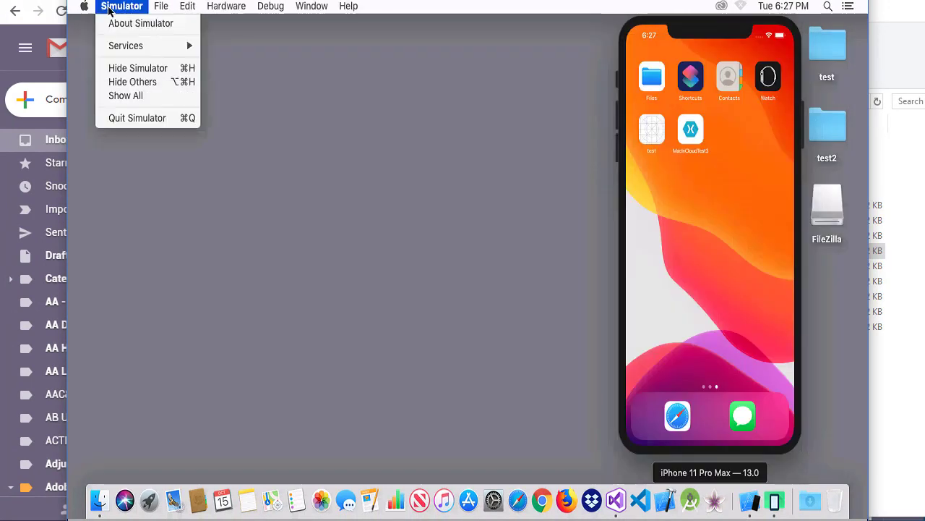
left_click(138, 118)
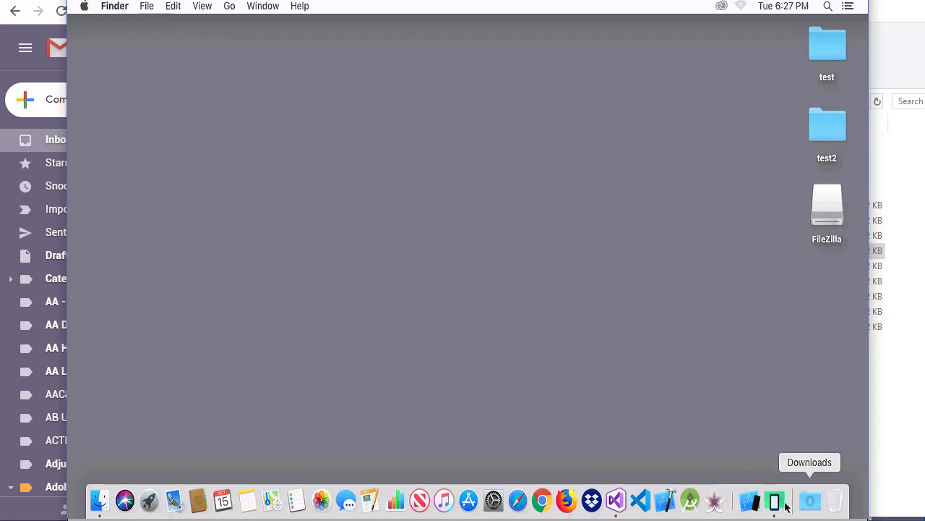
right_click(776, 505)
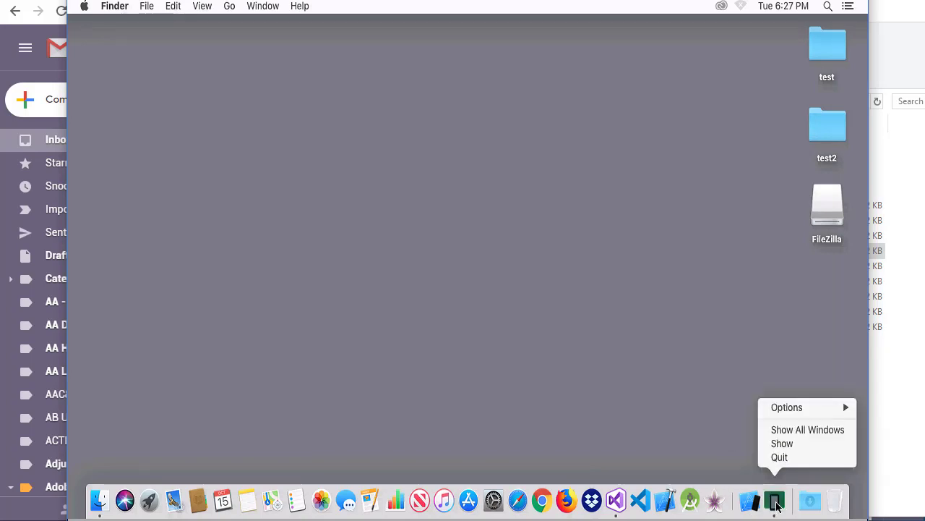
left_click(783, 456)
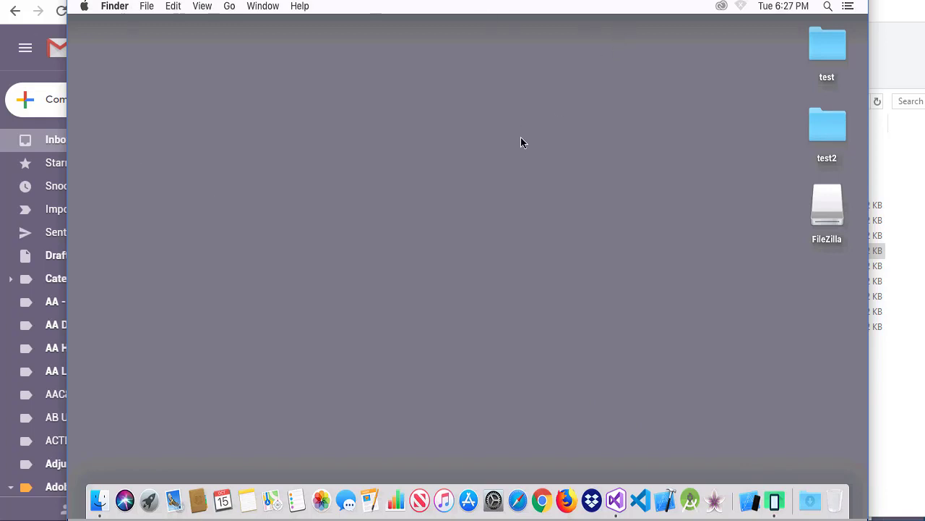
Log out of the remote Mac account without reopening windows at the next login.
left_click(82, 7)
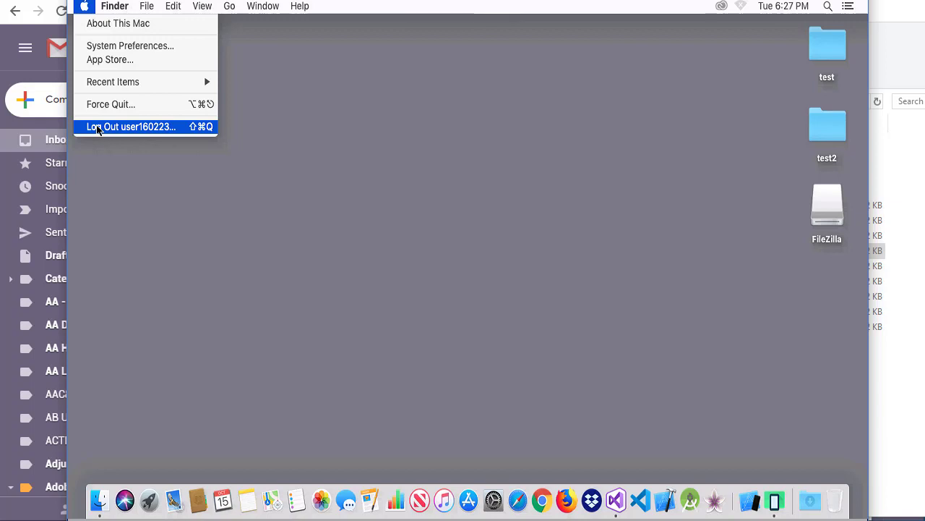
left_click(98, 129)
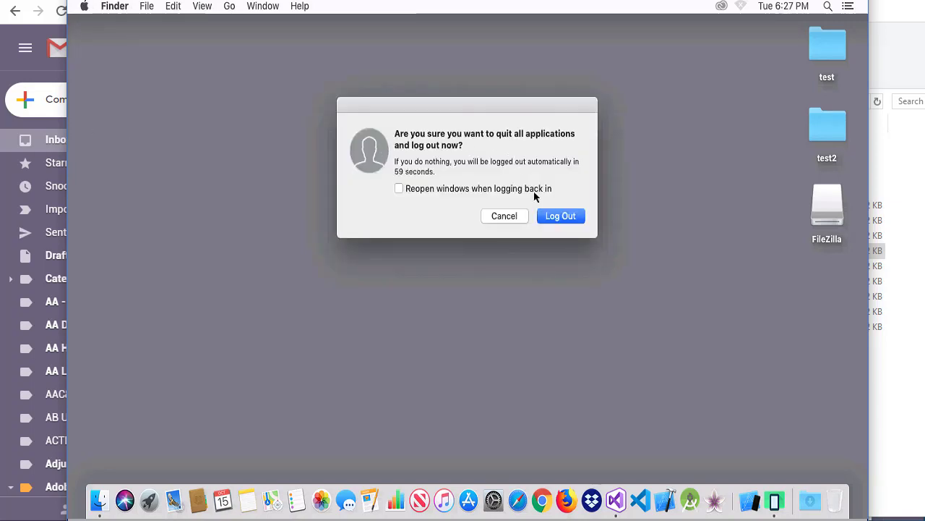
left_click(558, 217)
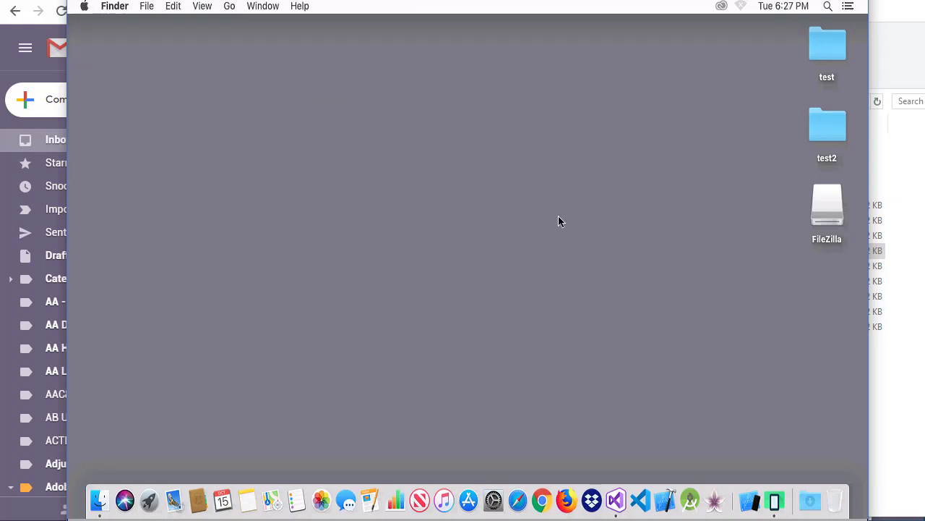